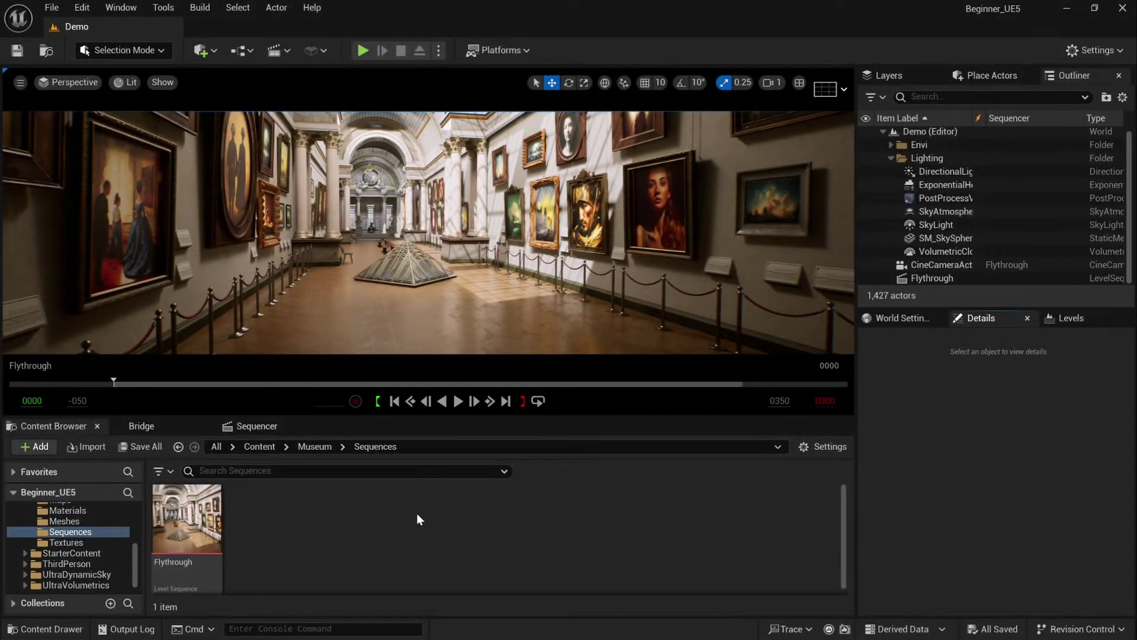
Lock the viewport to CineCameraActor1, play the Flythrough preview, pause, and jump back to frame 0
{"action": "left_click", "coordinate": [253, 426]}
{"action": "left_click", "coordinate": [253, 490]}
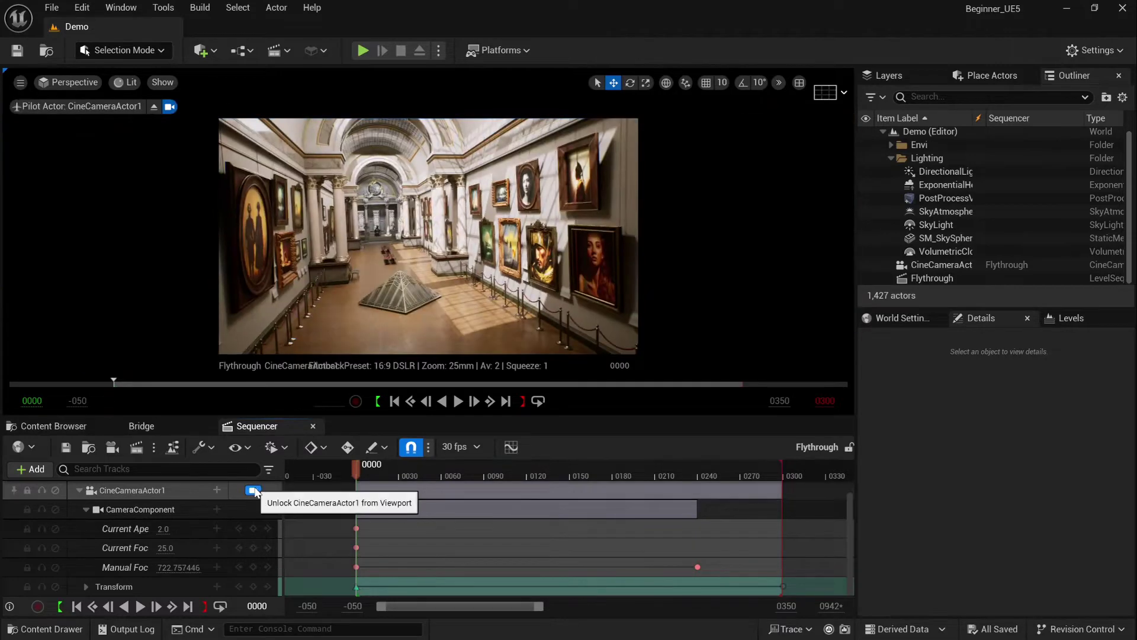
{"action": "left_click", "coordinate": [140, 606]}
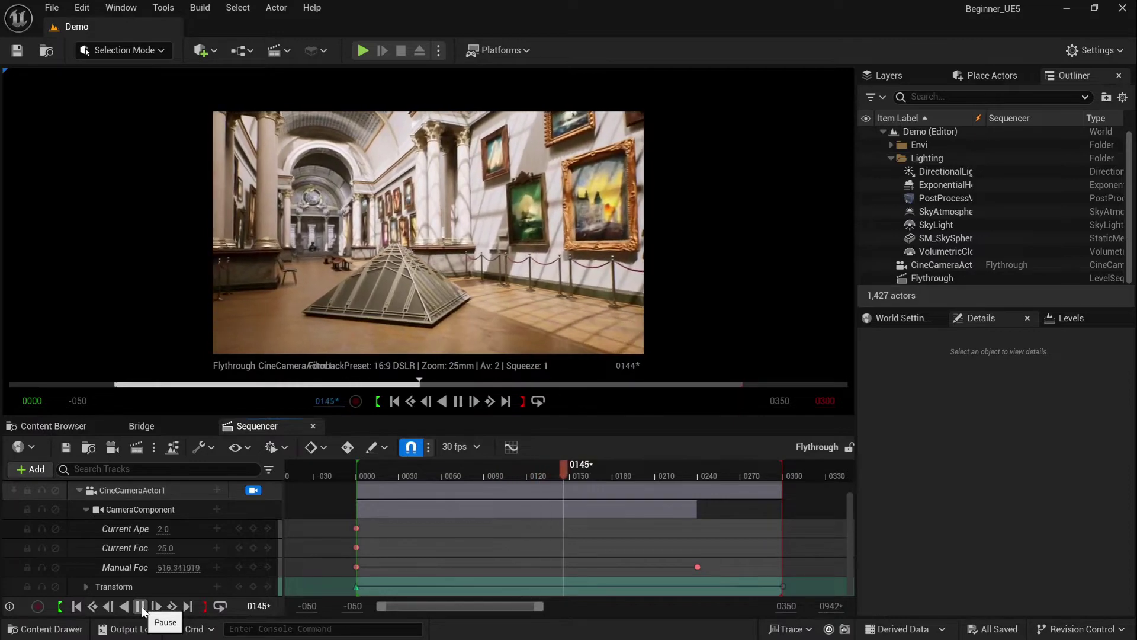
{"action": "left_click", "coordinate": [143, 606]}
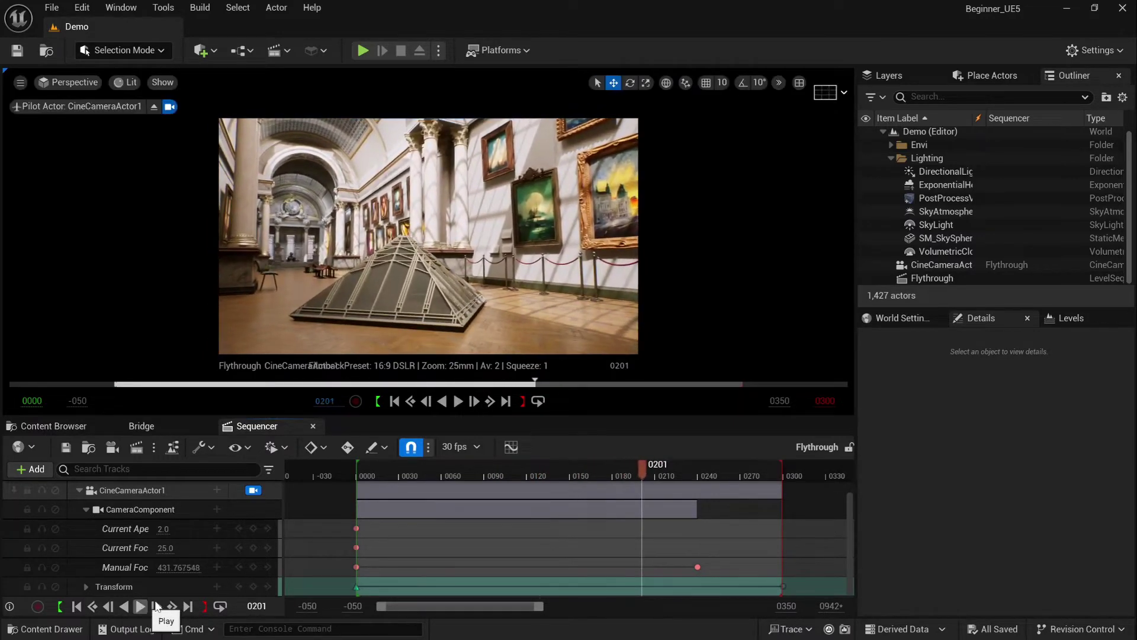
{"action": "left_click", "coordinate": [76, 606]}
In the Sequences folder, make a blueprint class with parent CameraShakeBase, named ShakeBase_01
{"action": "left_click", "coordinate": [70, 425]}
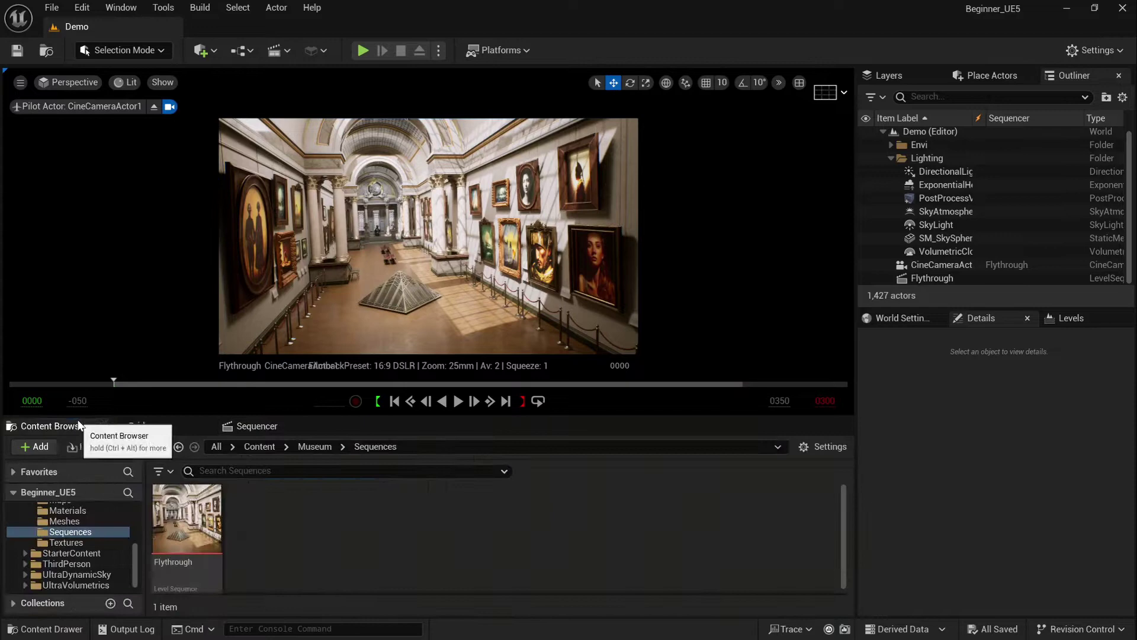
{"action": "right_click", "coordinate": [308, 523]}
{"action": "left_click", "coordinate": [401, 155]}
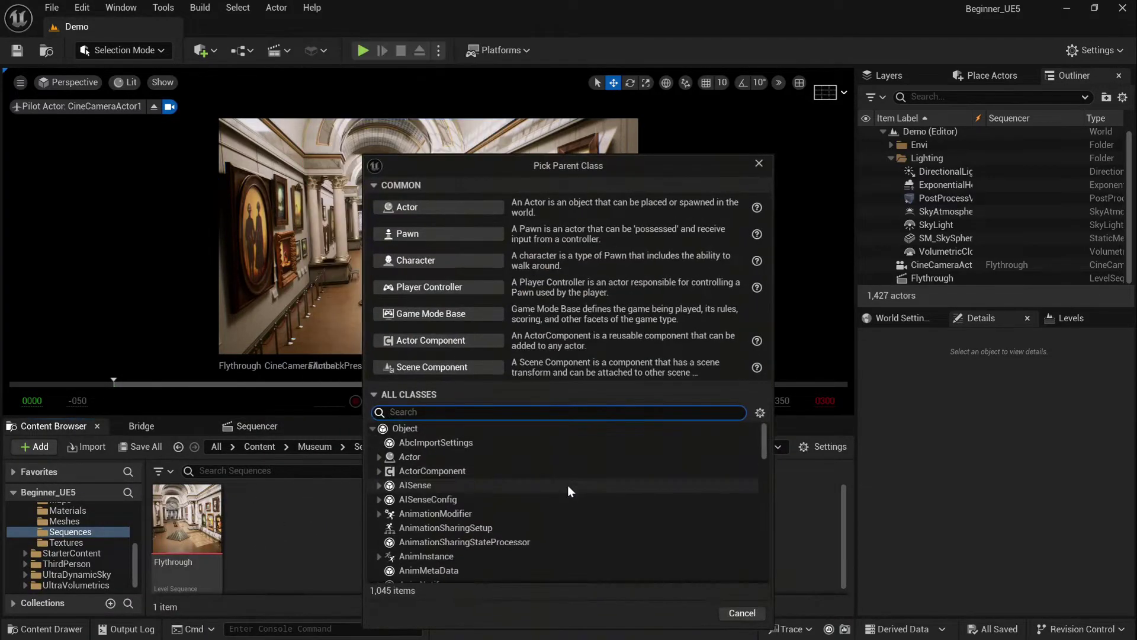
{"action": "type", "text": "shake"}
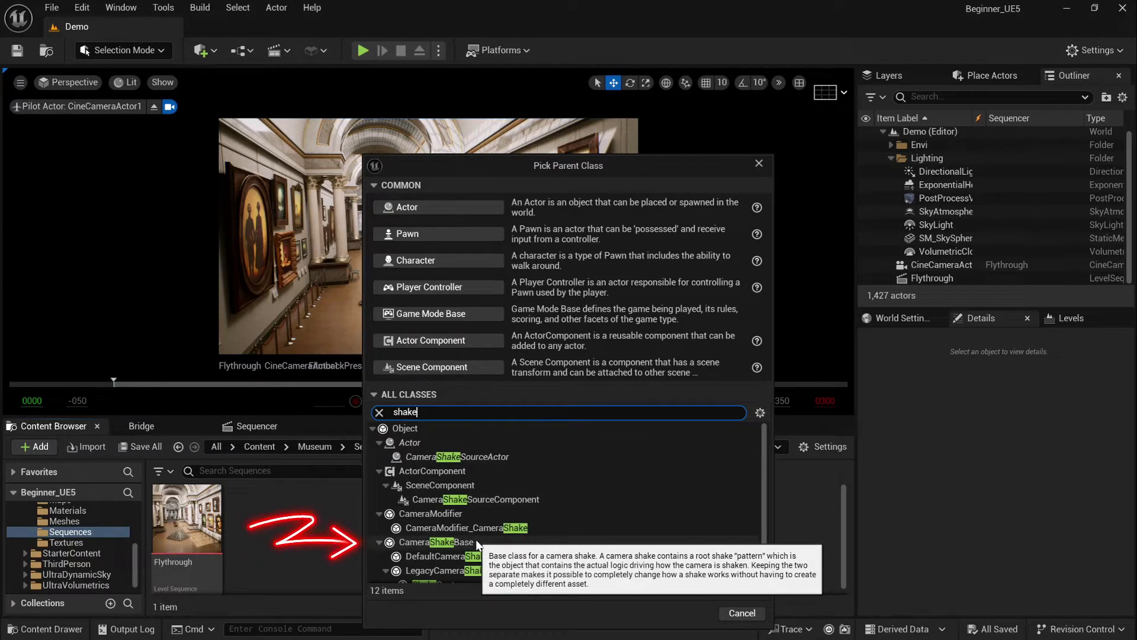
{"action": "left_click", "coordinate": [475, 540]}
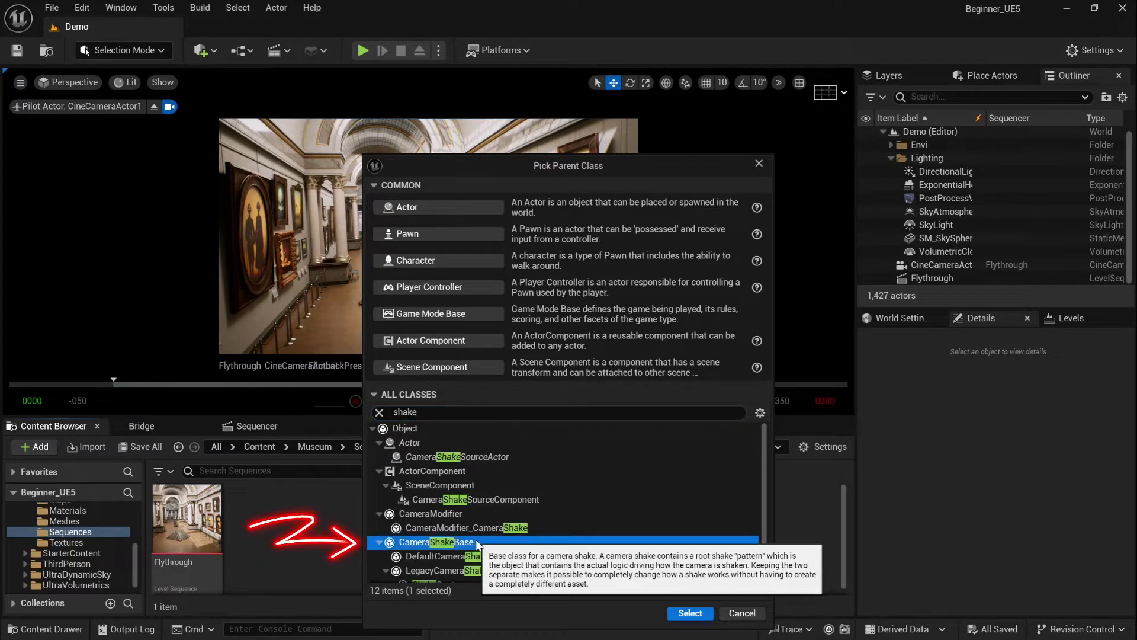
{"action": "left_click", "coordinate": [690, 613]}
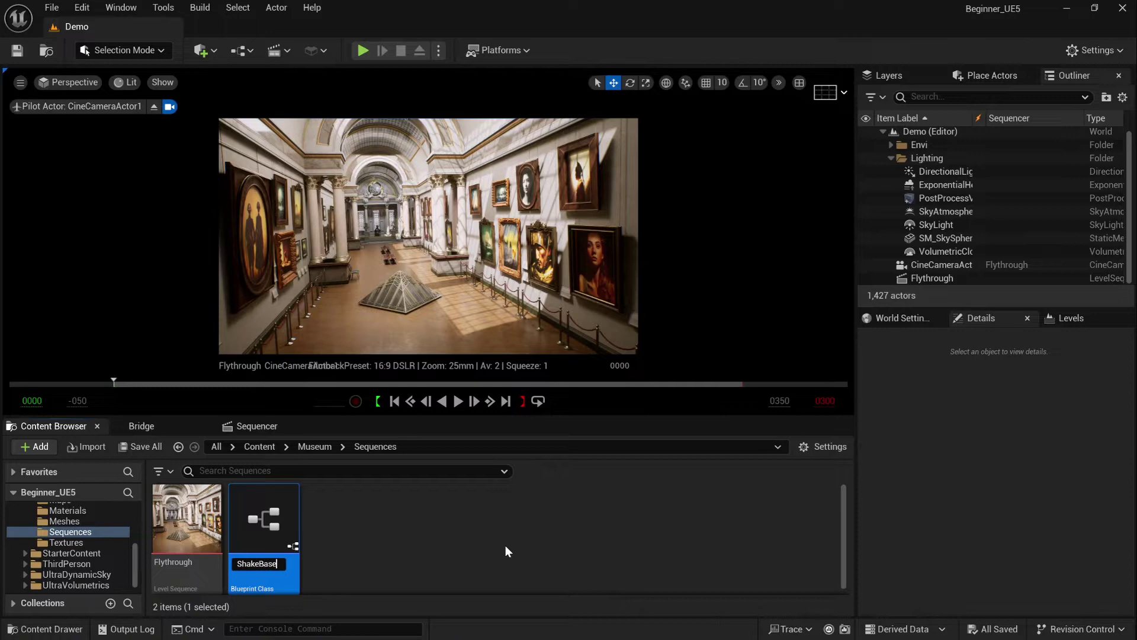
{"action": "key", "text": "Return"}
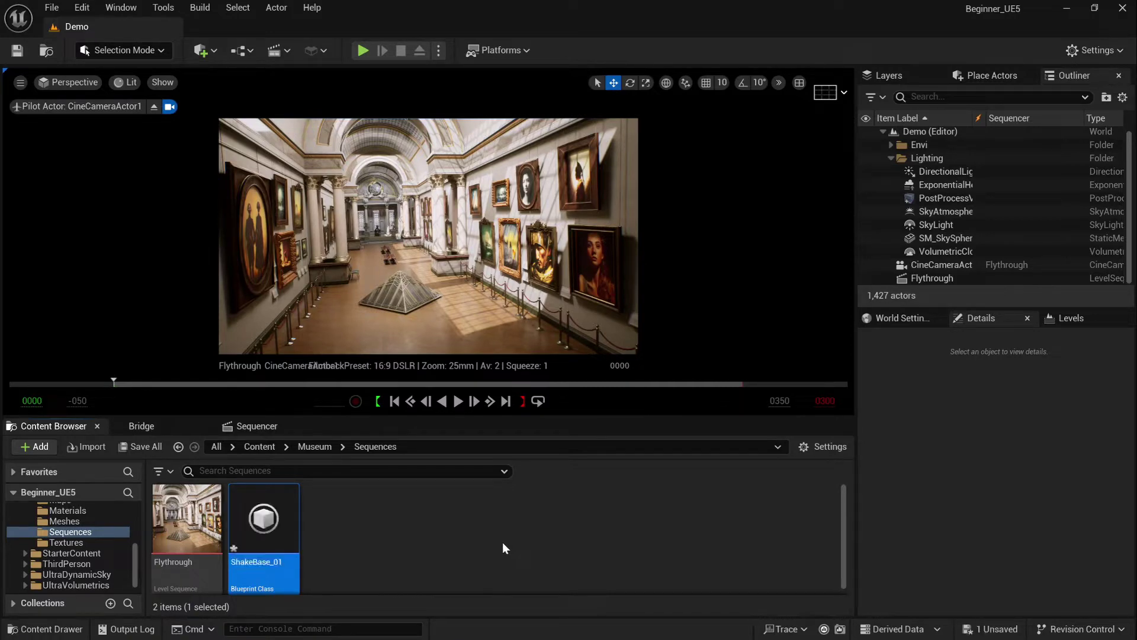
Open ShakeBase_01 and set its Root Shake Pattern to Perlin Noise Camera Shake Pattern
{"action": "double_click", "coordinate": [276, 517]}
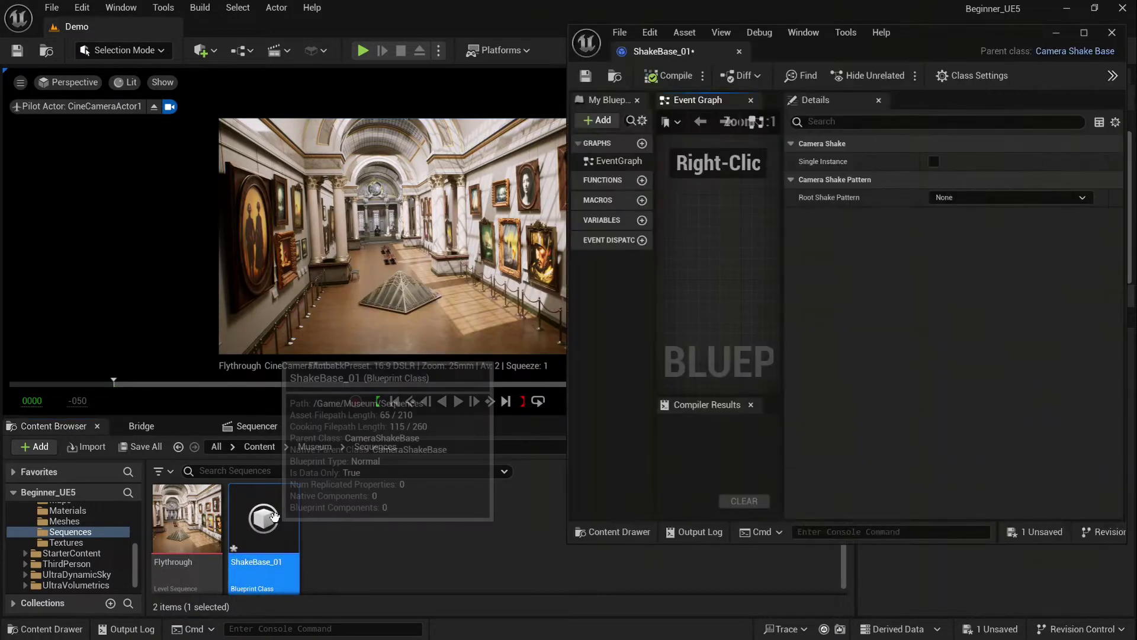
{"action": "left_click_drag", "start_coordinate": [971, 61], "coordinate": [862, 79]}
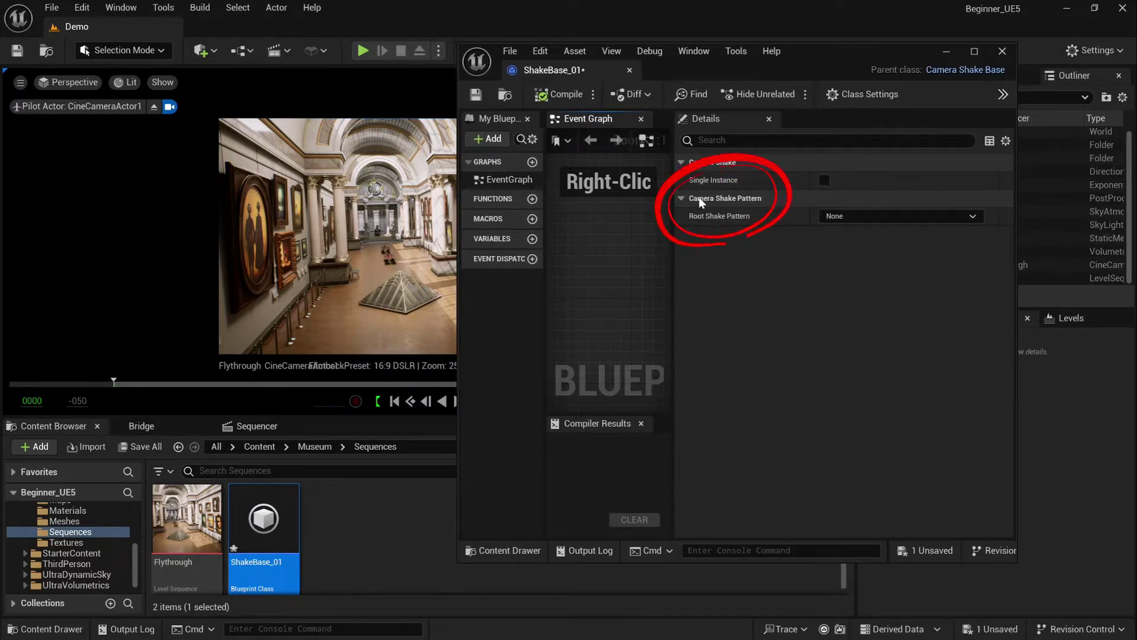
{"action": "left_click", "coordinate": [972, 215]}
{"action": "left_click", "coordinate": [914, 278]}
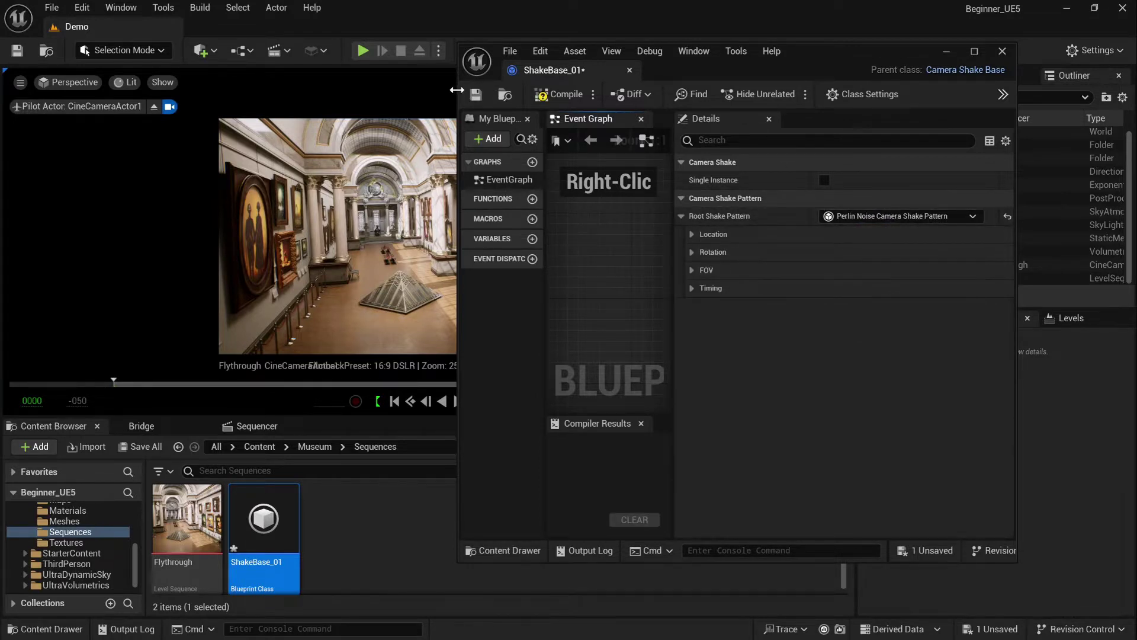
{"action": "left_click_drag", "start_coordinate": [457, 90], "coordinate": [583, 89]}
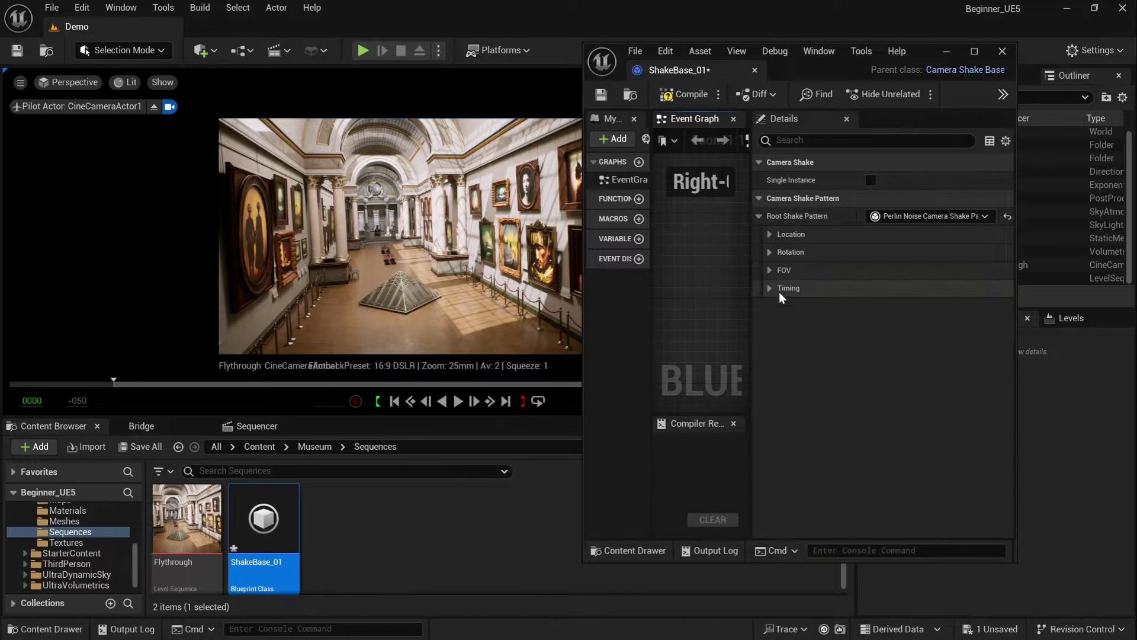
Set the Timing Duration to 0.0, then compile and save the blueprint
{"action": "left_click", "coordinate": [768, 289]}
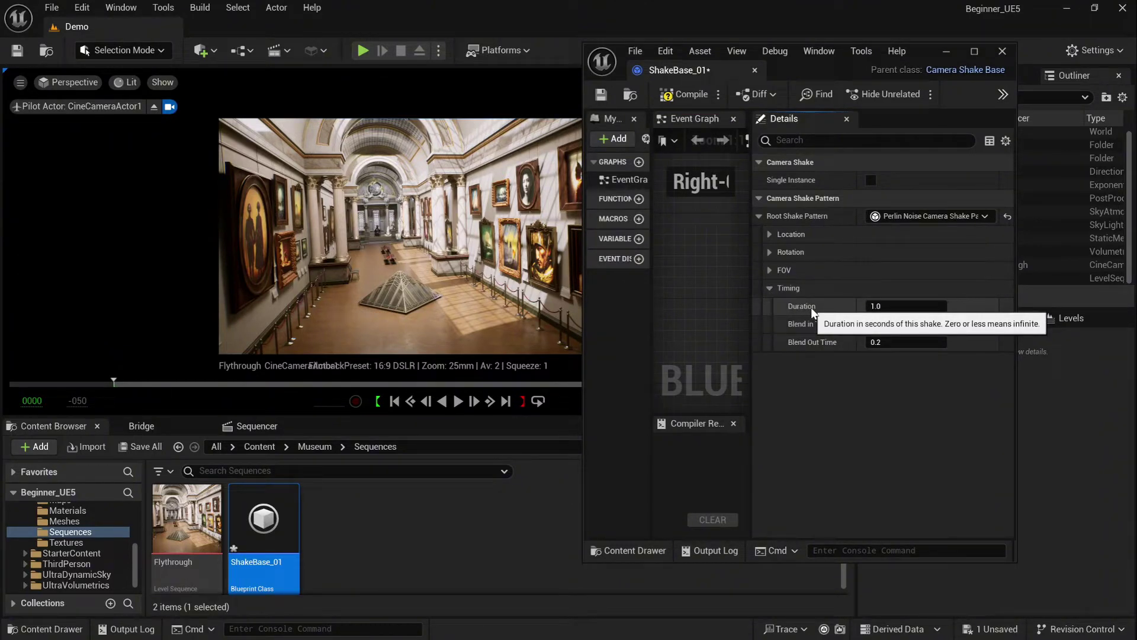
{"action": "left_click", "coordinate": [877, 305]}
{"action": "type", "text": "0"}
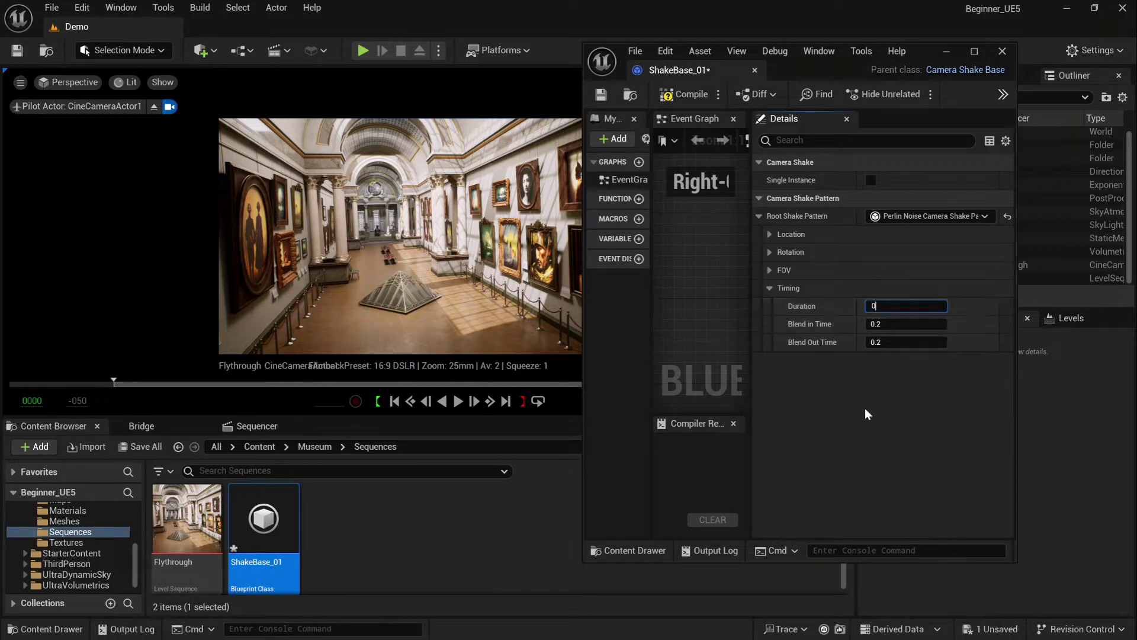
{"action": "key", "text": "Return"}
{"action": "left_click", "coordinate": [680, 98]}
{"action": "left_click", "coordinate": [600, 99]}
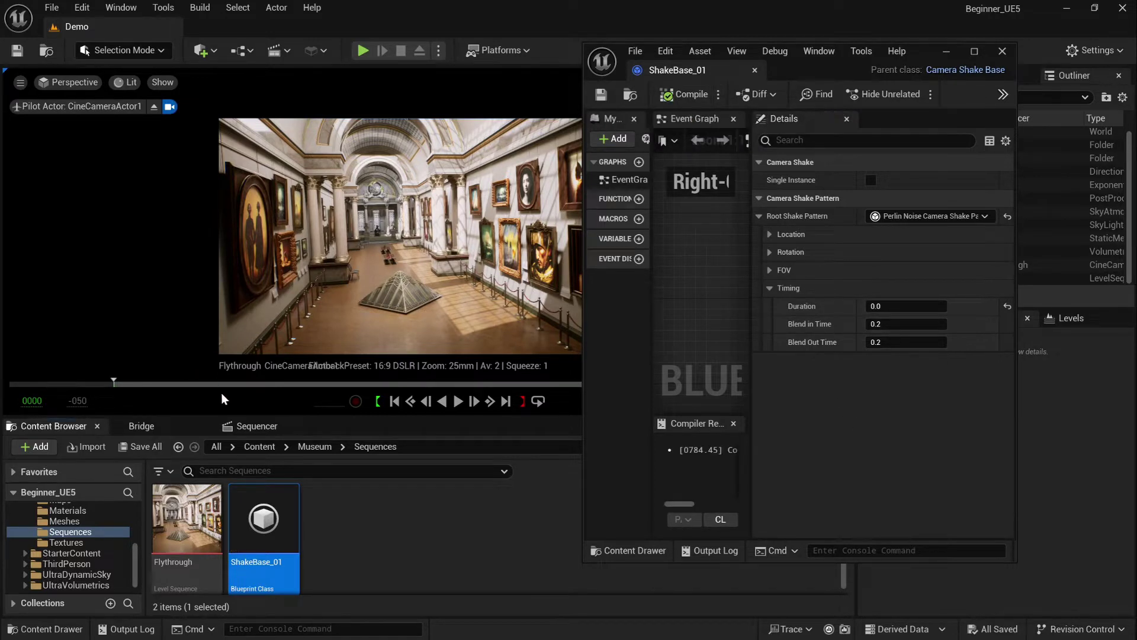
Add a ShakeBase_01 Camera Shake track to CineCameraActor1 and stretch its section to frame 350
{"action": "left_click", "coordinate": [259, 426]}
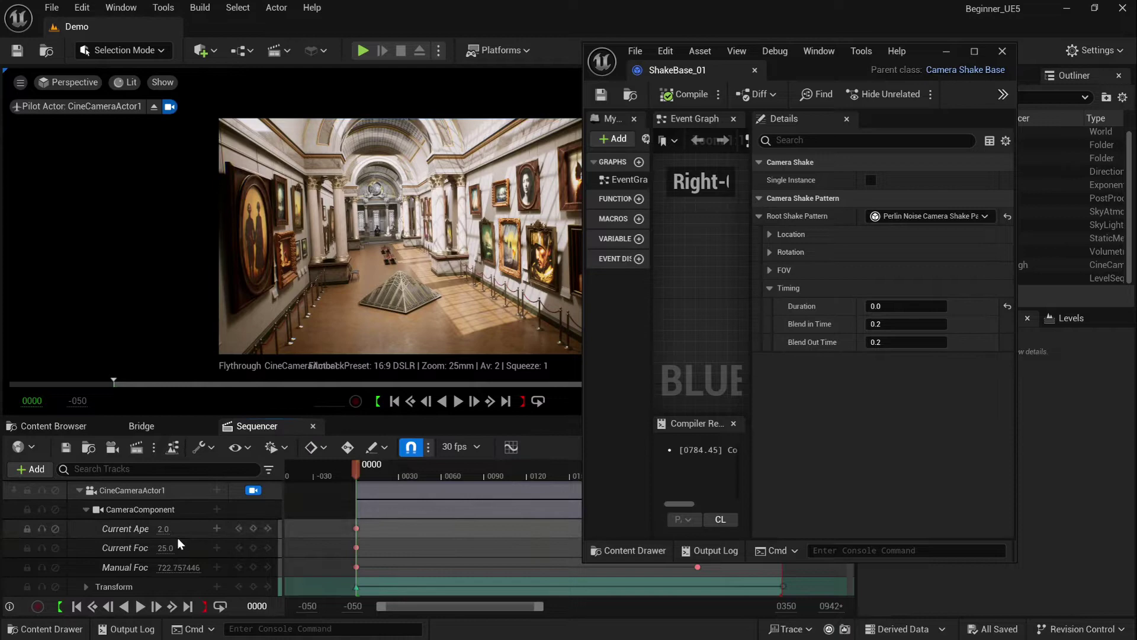
{"action": "left_click", "coordinate": [216, 532]}
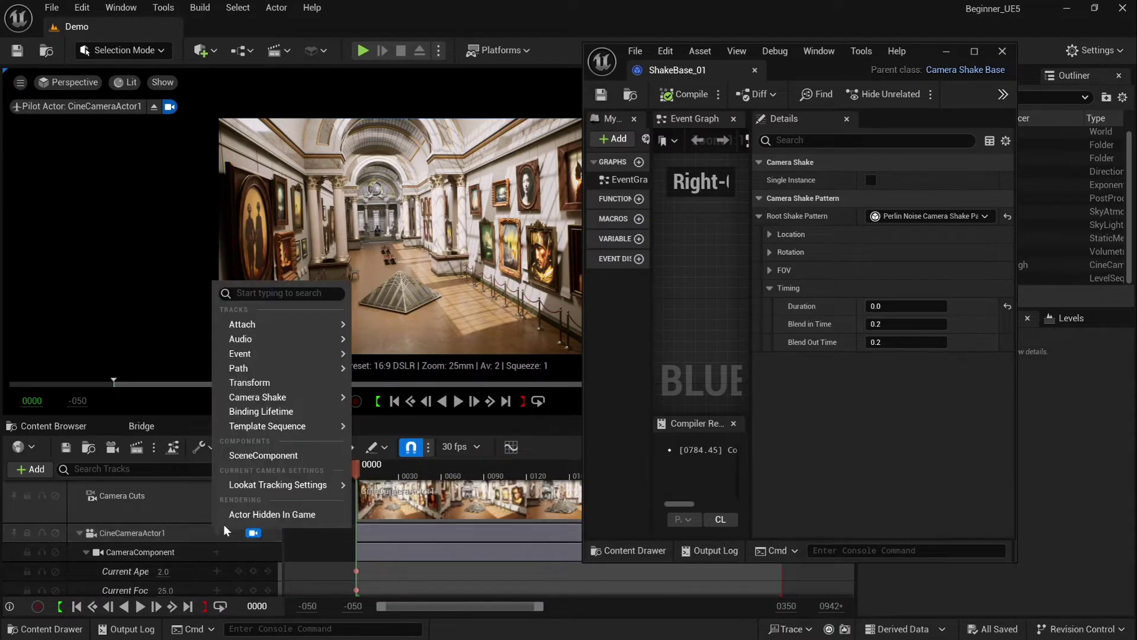
{"action": "mouse_move", "coordinate": [319, 395]}
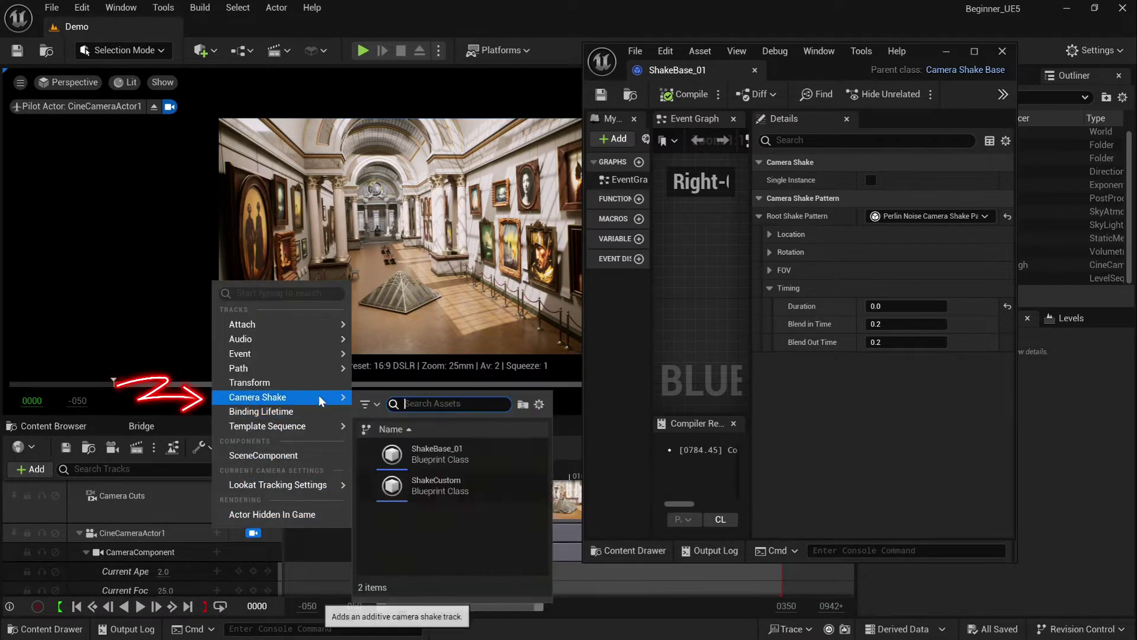
{"action": "left_click", "coordinate": [457, 453]}
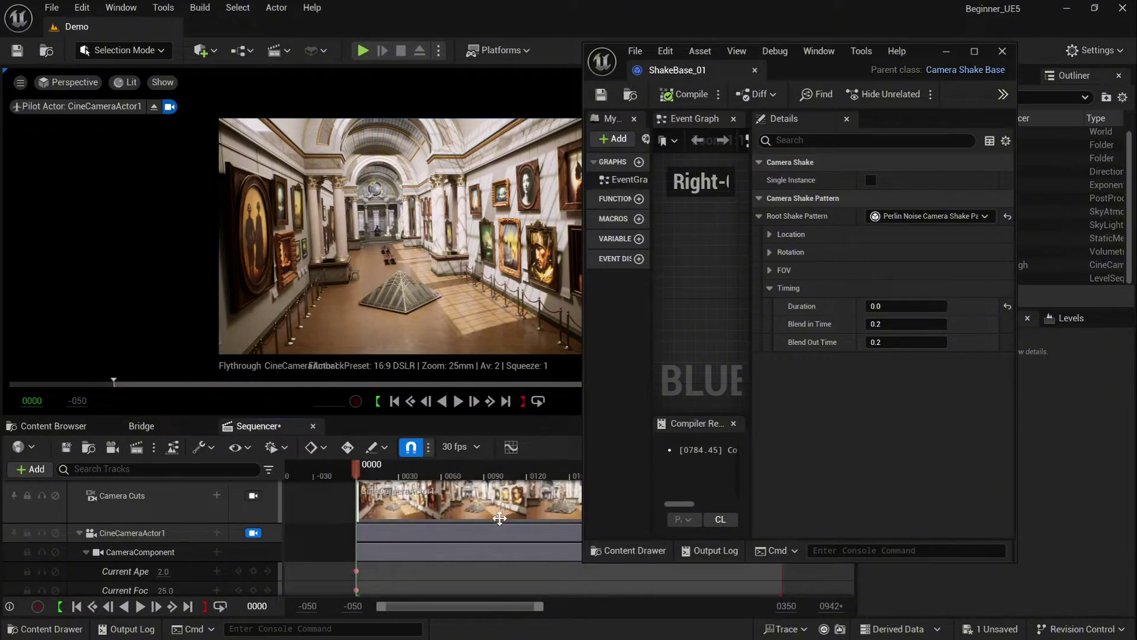
{"action": "left_click", "coordinate": [568, 566]}
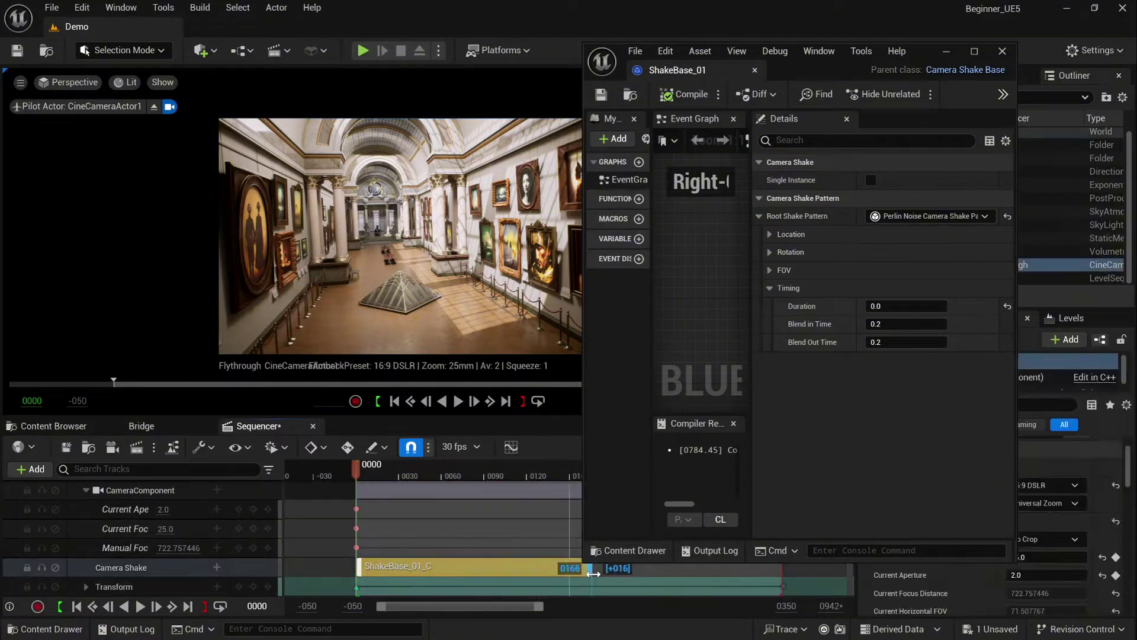
{"action": "left_click_drag", "start_coordinate": [569, 567], "coordinate": [807, 491]}
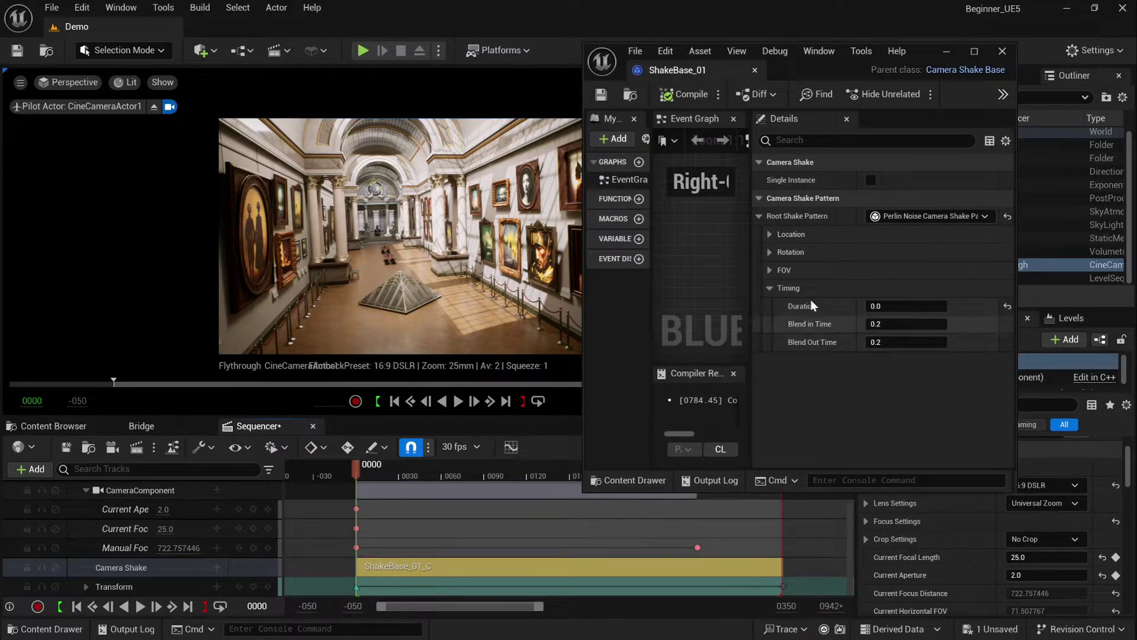
Play the sequence and try a Location Amplitude of 10, then reset Location Amplitude and Frequency to defaults
{"action": "left_click", "coordinate": [140, 607]}
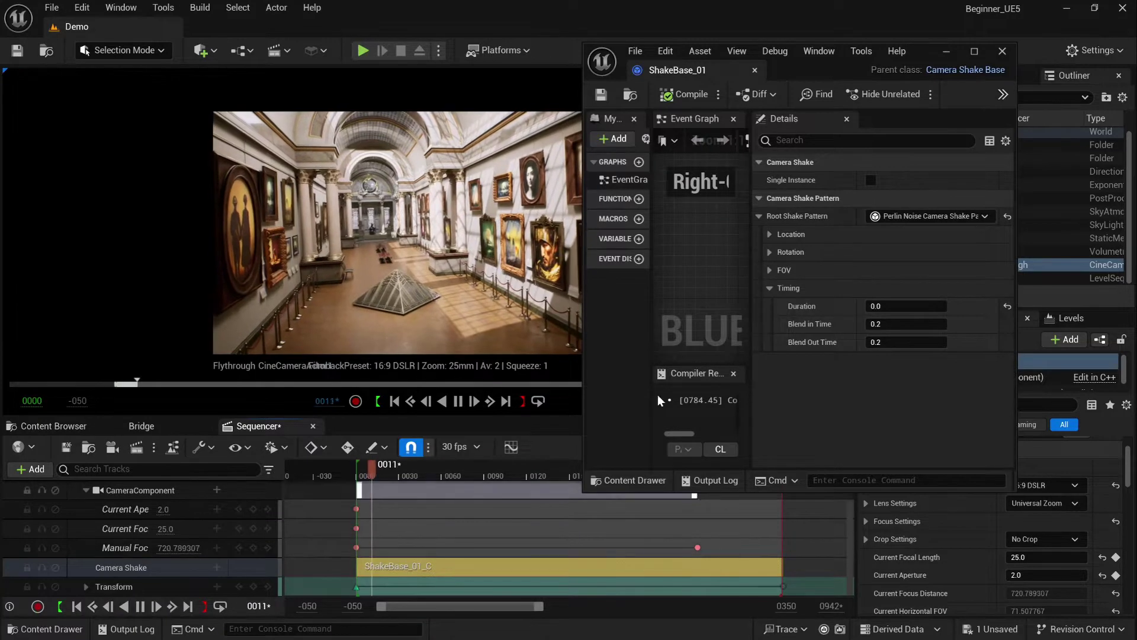
{"action": "left_click", "coordinate": [770, 234]}
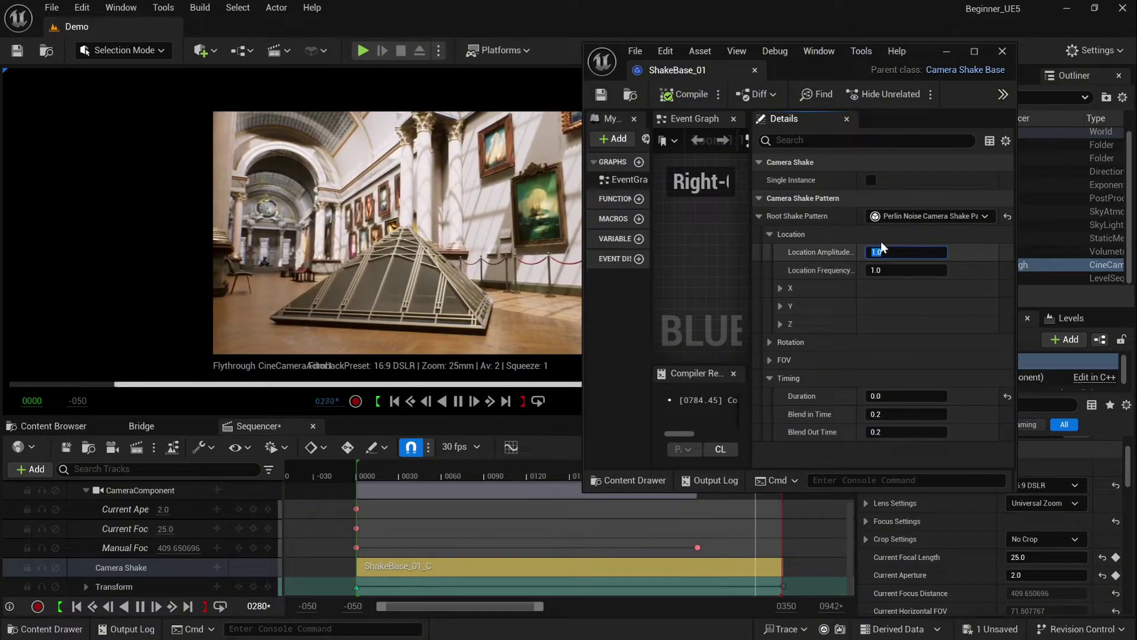
{"action": "type", "text": "10"}
{"action": "key", "text": "Return"}
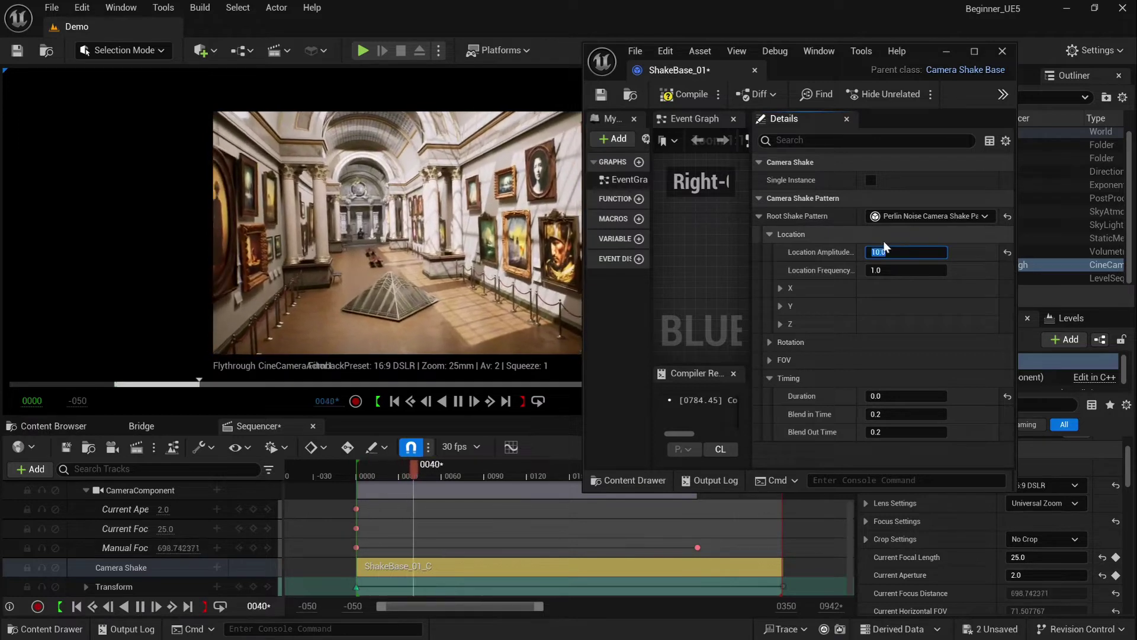
{"action": "key", "text": "Tab"}
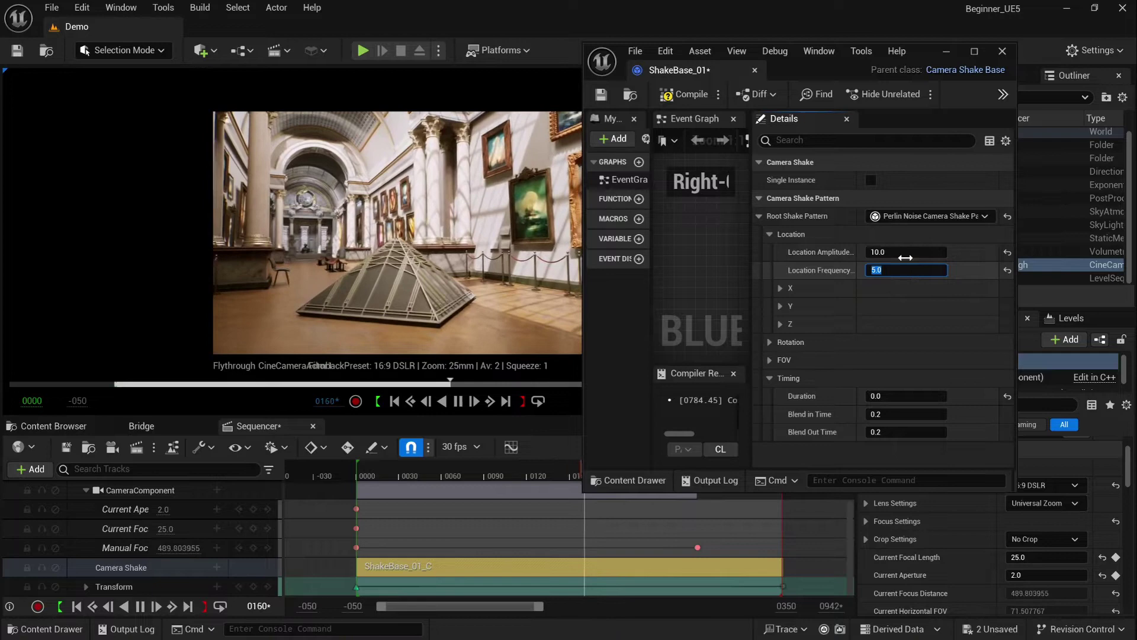
{"action": "left_click", "coordinate": [1008, 253]}
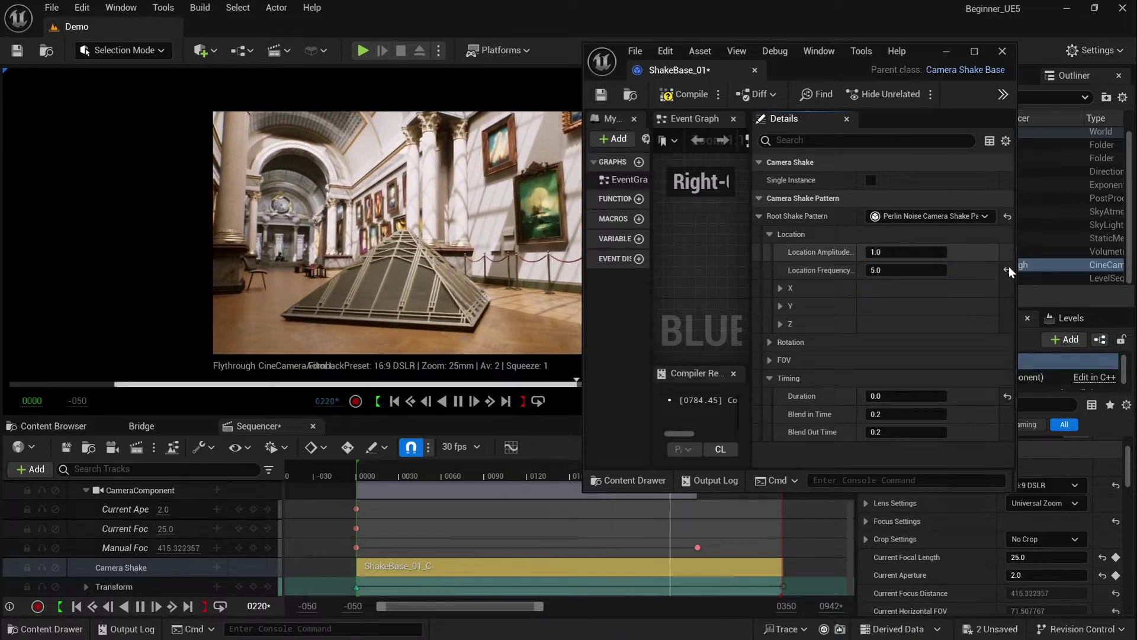
{"action": "left_click", "coordinate": [1008, 270]}
Under Location > Z, set Frequency to 2.0 and Amplitude to 50.0
{"action": "left_click", "coordinate": [780, 325]}
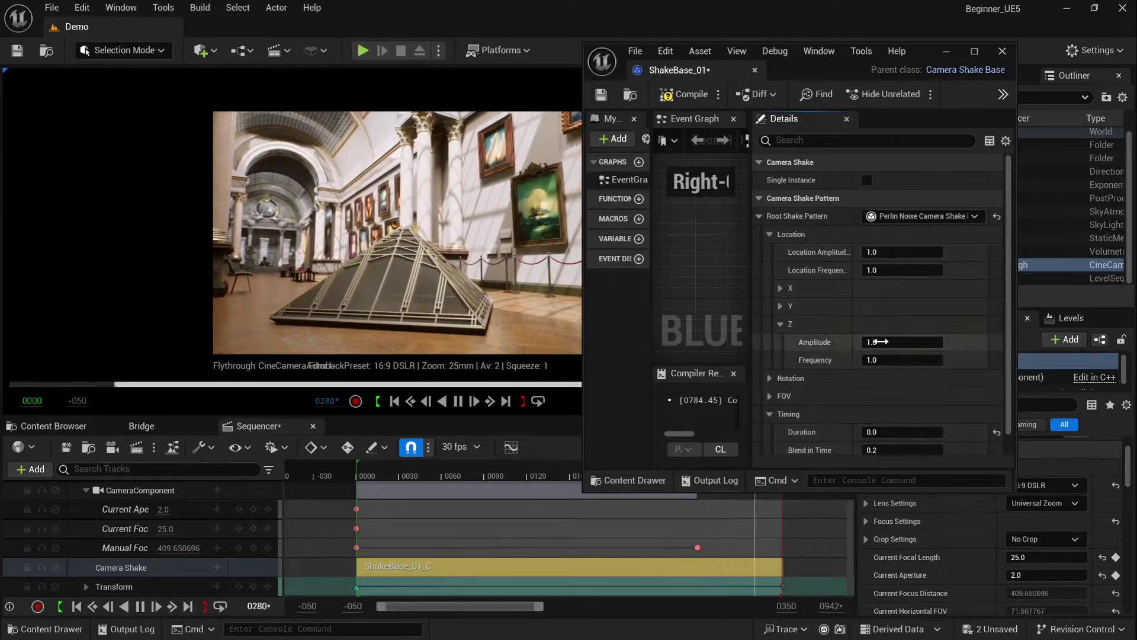
{"action": "type", "text": "20"}
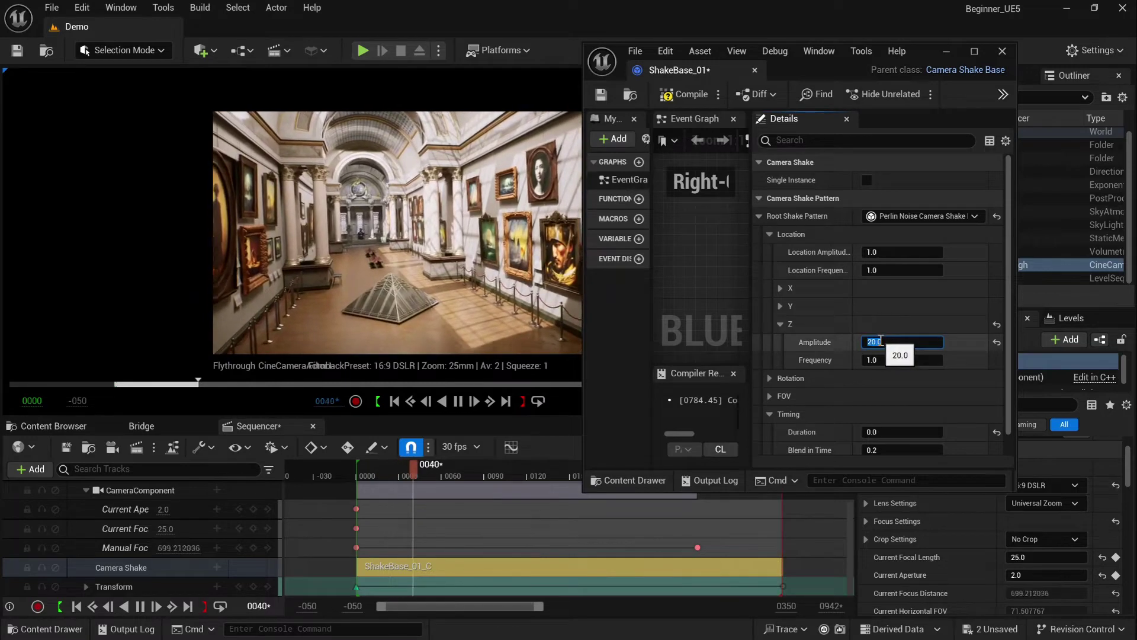
{"action": "left_click", "coordinate": [886, 360]}
{"action": "type", "text": "2"}
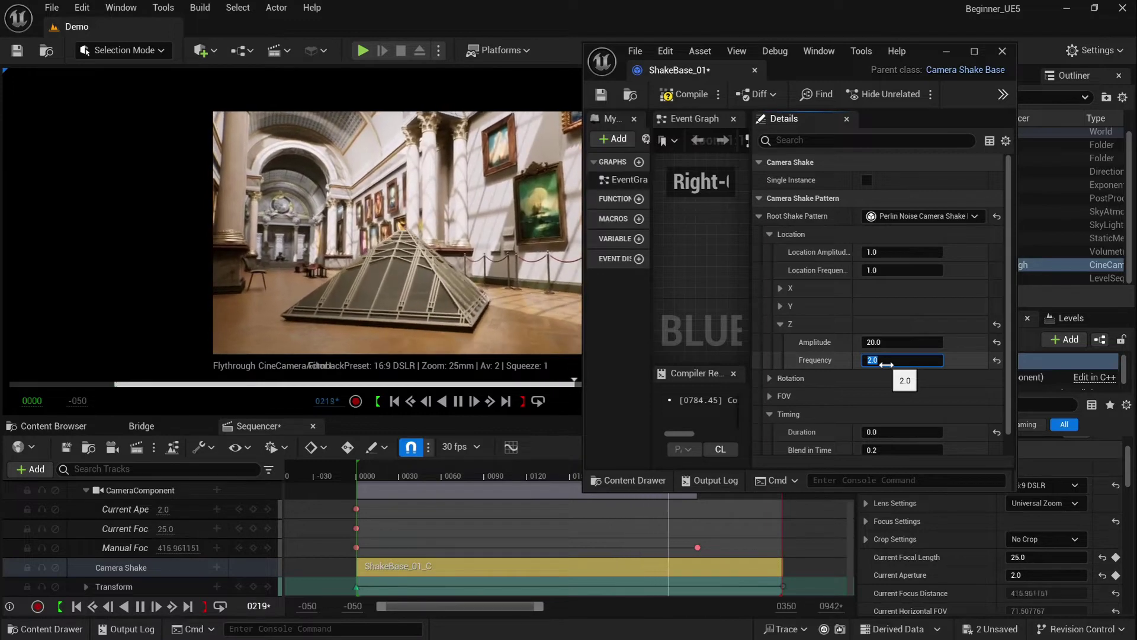
{"action": "left_click", "coordinate": [891, 342]}
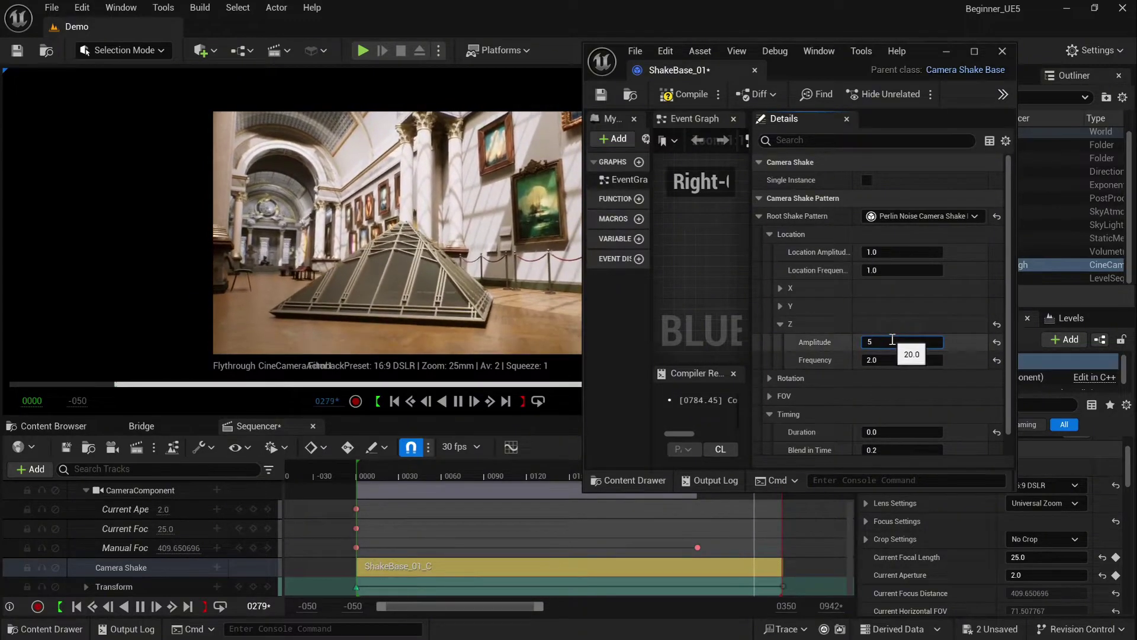
{"action": "left_click", "coordinate": [893, 359]}
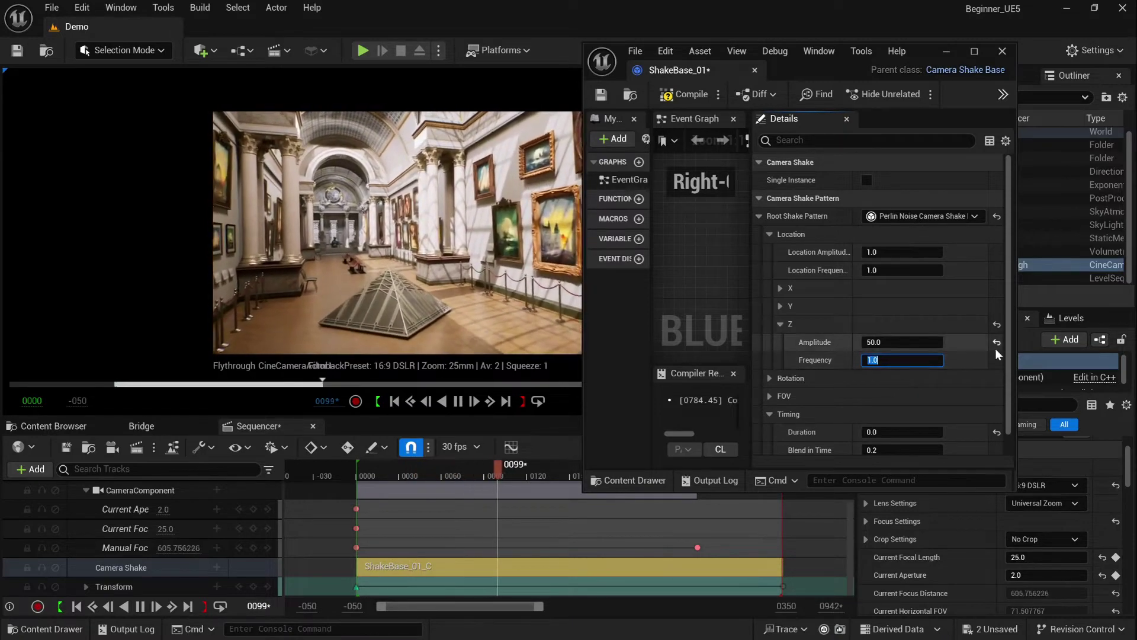
Reset the Z location amplitude to 1.0 and check the Rotation and Pitch values, keeping rotation amplitude at 0.0
{"action": "left_click", "coordinate": [997, 342]}
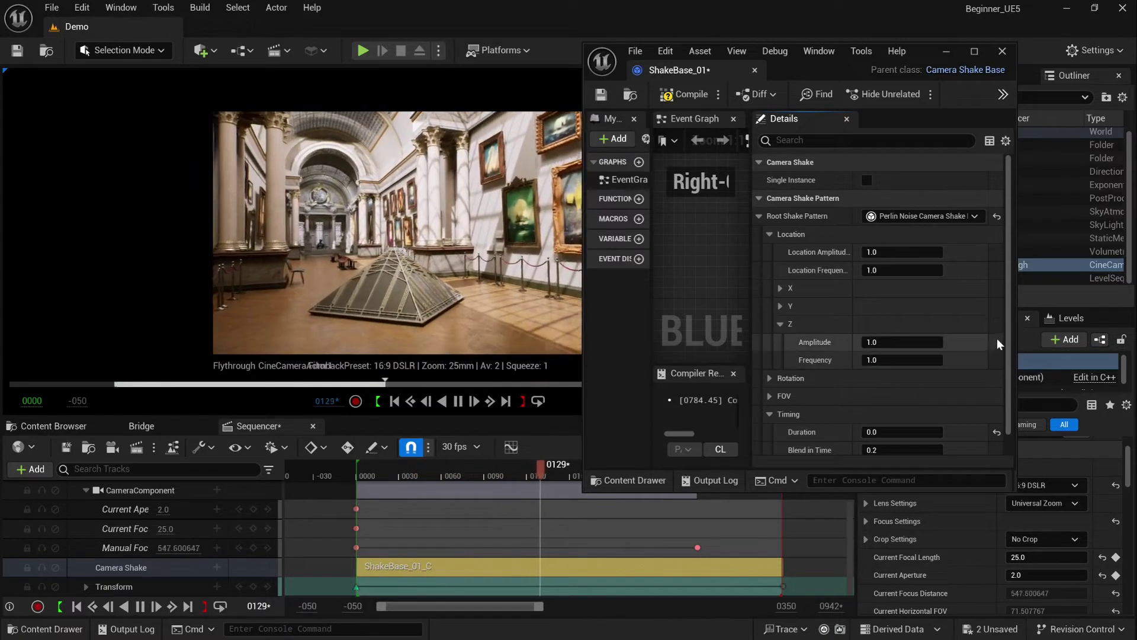
{"action": "left_click", "coordinate": [780, 324]}
{"action": "left_click", "coordinate": [769, 234]}
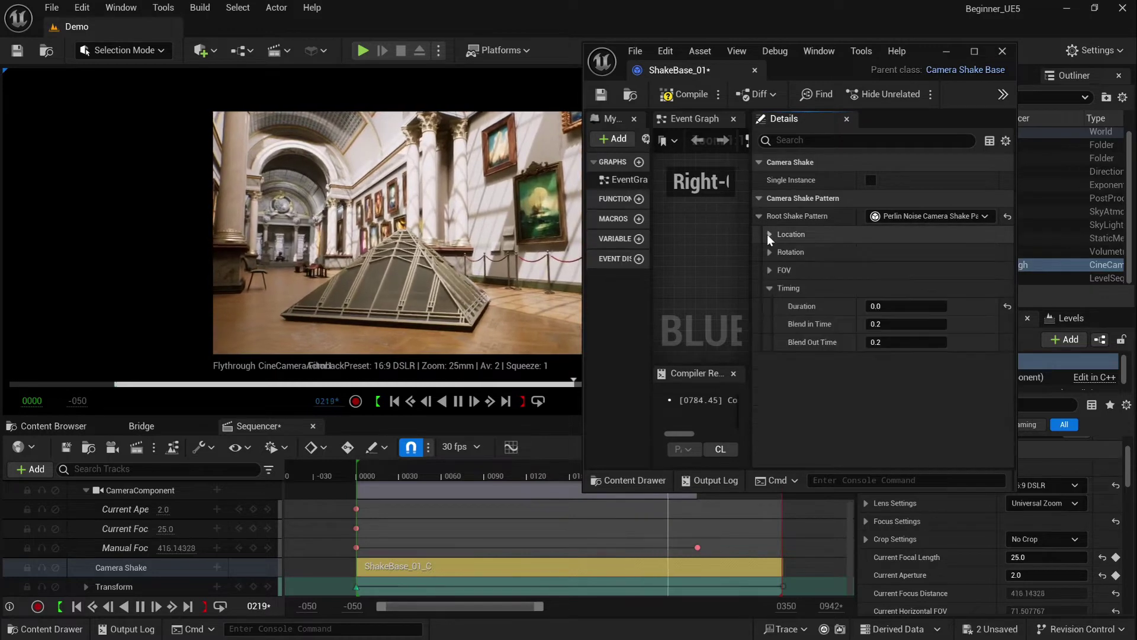
{"action": "left_click", "coordinate": [775, 255]}
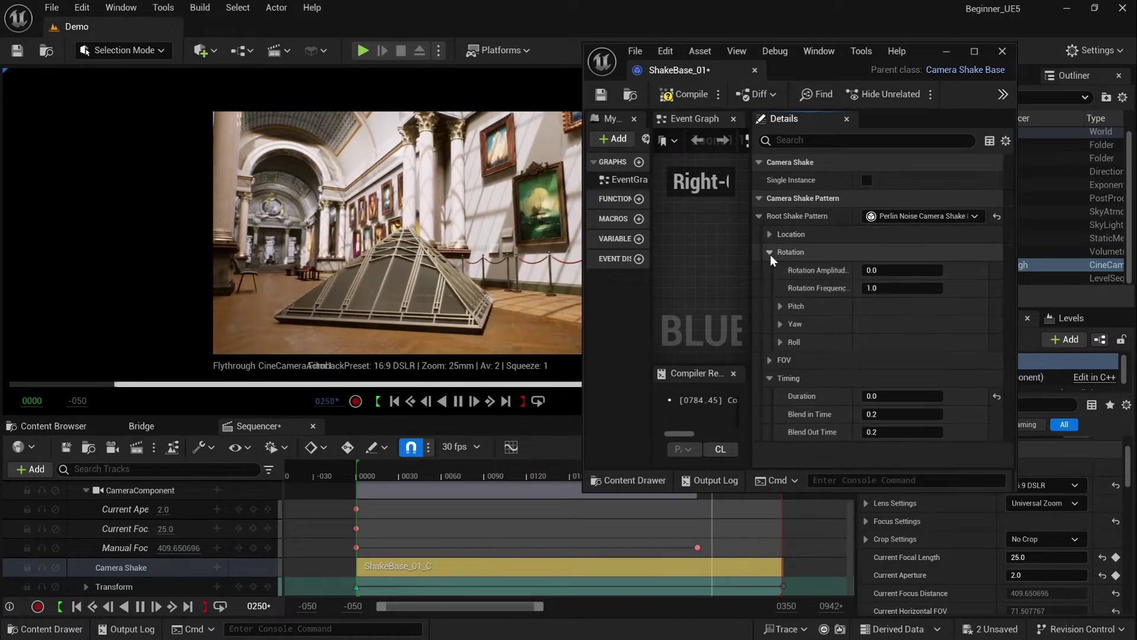
{"action": "left_click", "coordinate": [889, 269]}
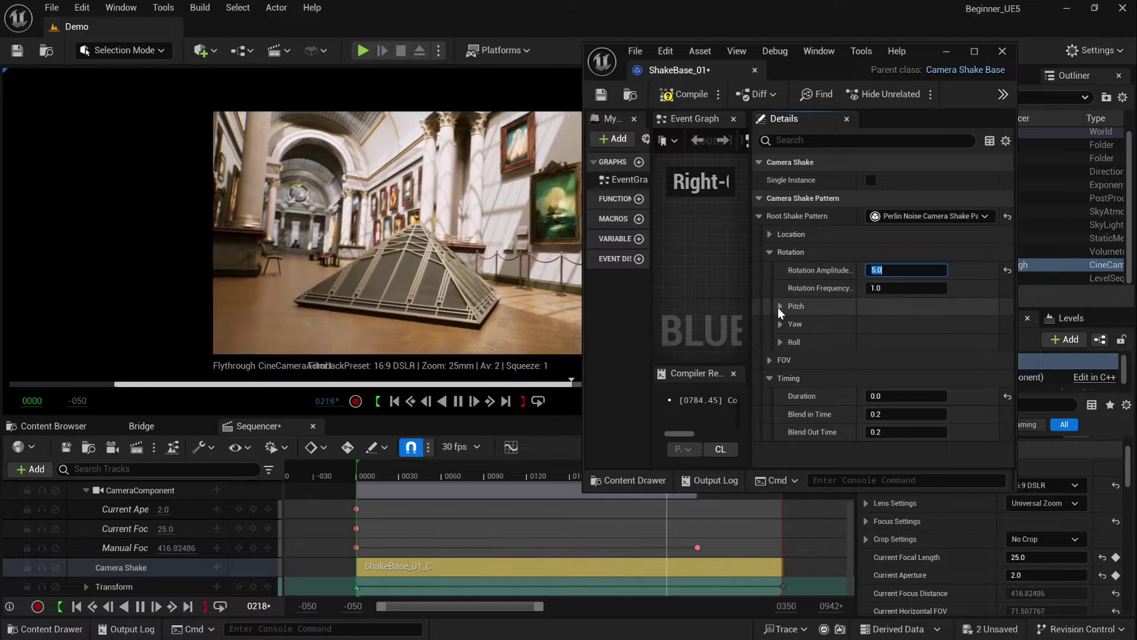
{"action": "left_click", "coordinate": [779, 306]}
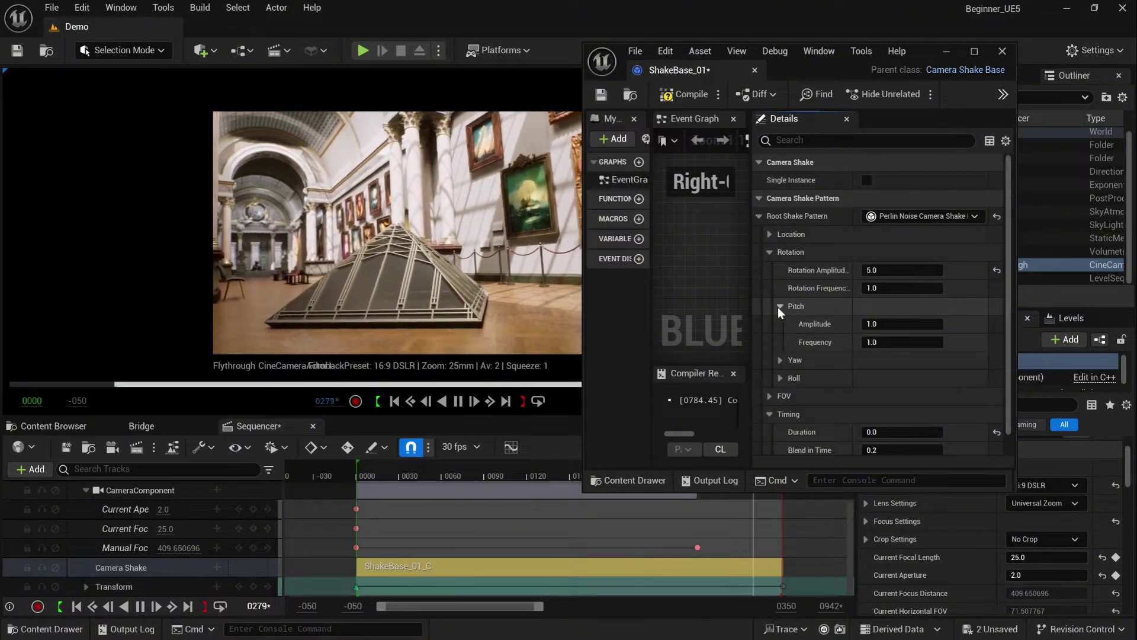
{"action": "left_click", "coordinate": [778, 306]}
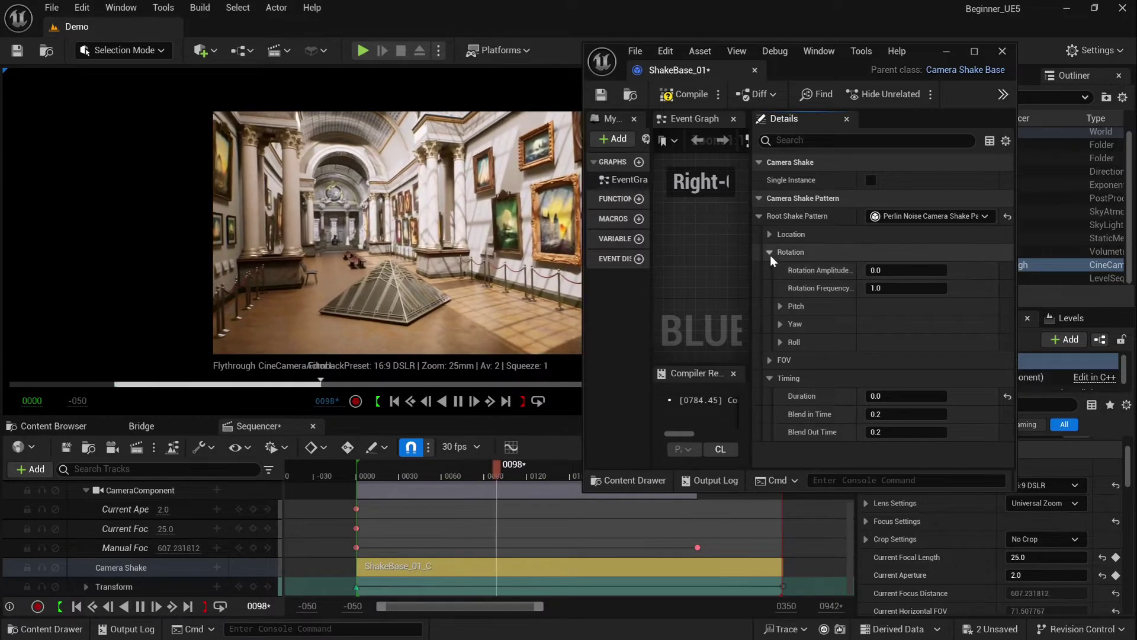
Set the Perlin shake's Timing Duration to 5.0 seconds
{"action": "left_click", "coordinate": [770, 253]}
{"action": "left_click", "coordinate": [769, 270]}
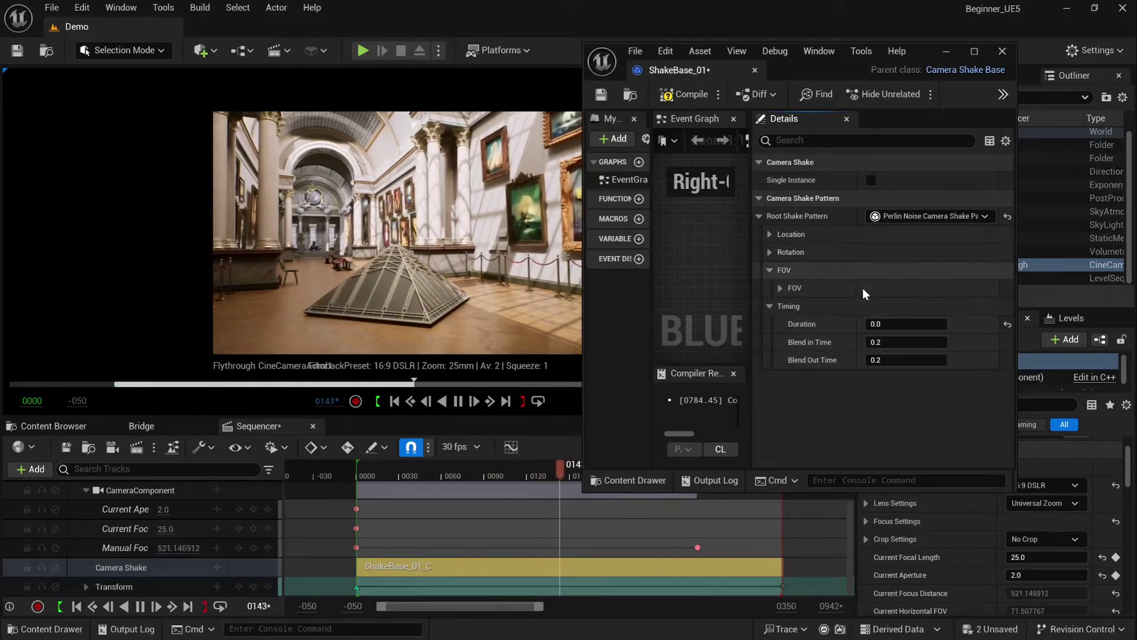
{"action": "left_click", "coordinate": [899, 324]}
{"action": "type", "text": "5"}
{"action": "key", "text": "Return"}
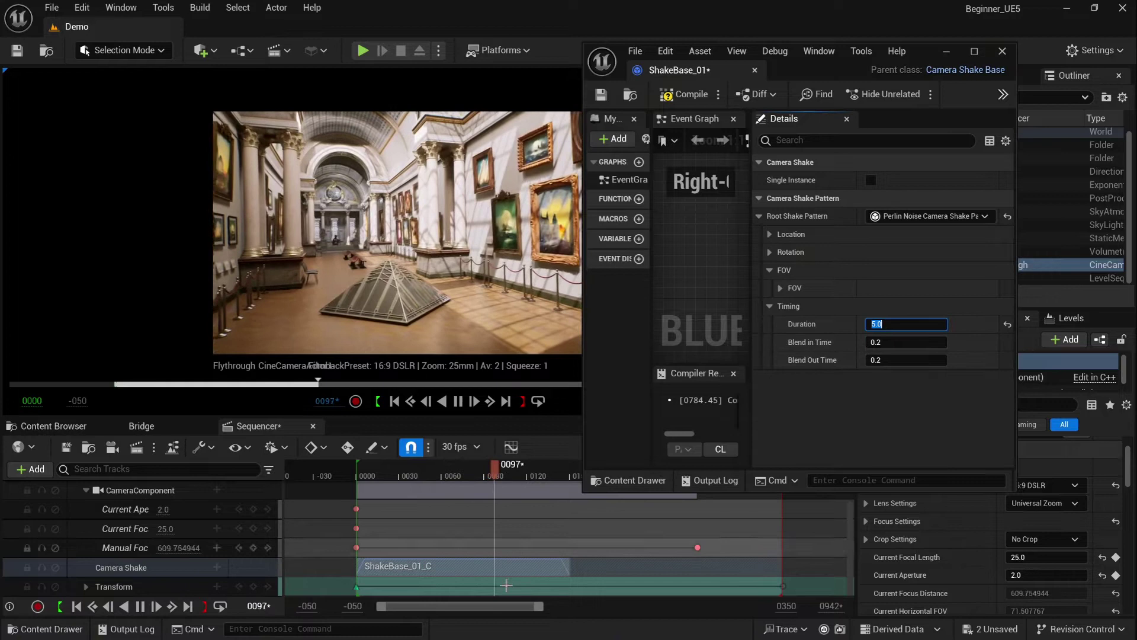
{"action": "left_click", "coordinate": [968, 324]}
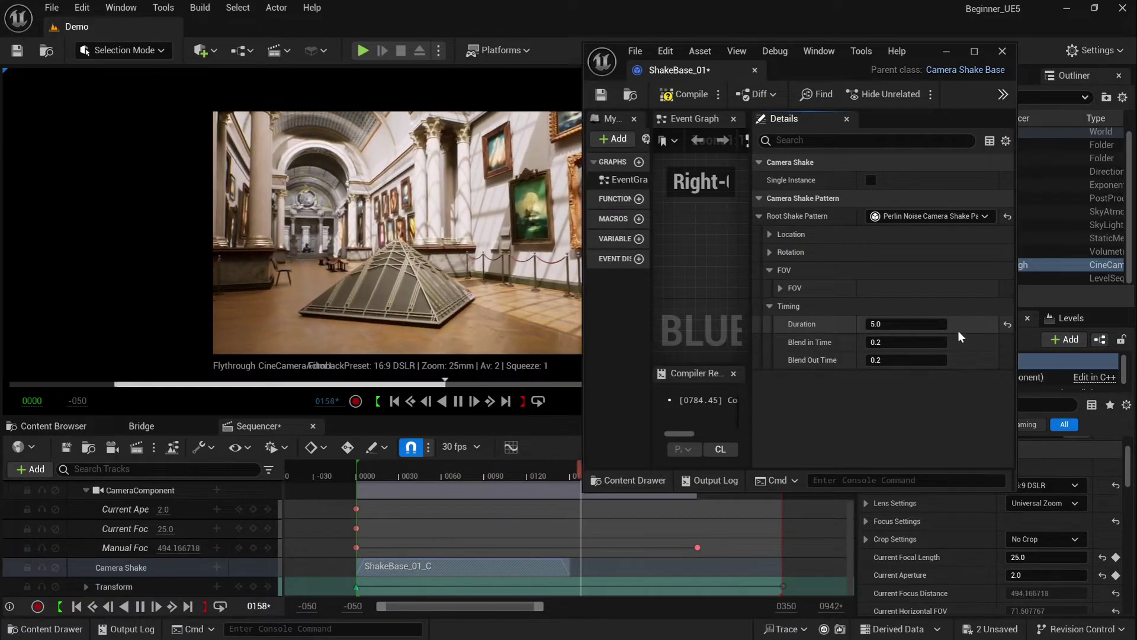
Set the FOV shake Amplitude to 5.0
{"action": "left_click", "coordinate": [781, 288]}
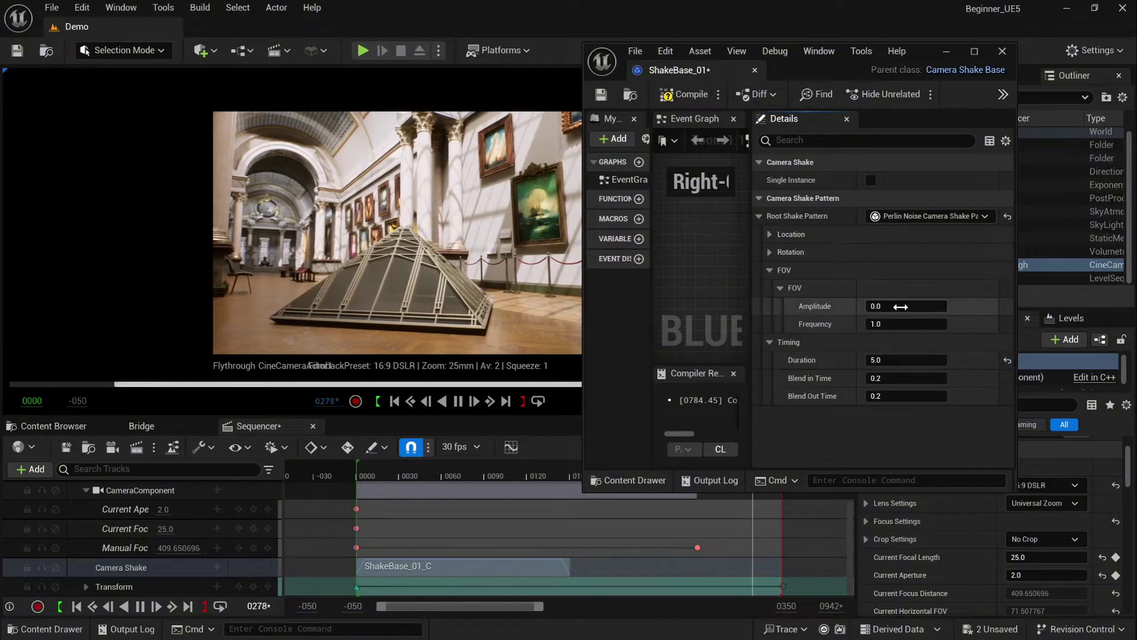
{"action": "type", "text": "5"}
{"action": "key", "text": "Return"}
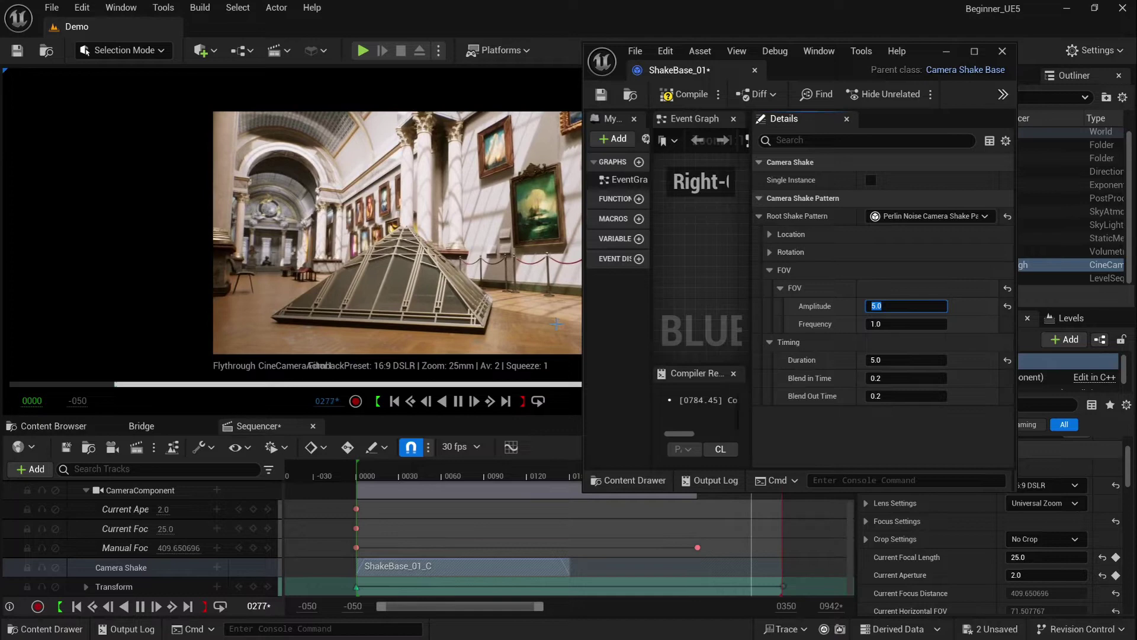
Trim the ShakeBase_01_C section to end near frame 151, then compile, save and close ShakeBase_01
{"action": "left_click_drag", "start_coordinate": [780, 578], "coordinate": [569, 574]}
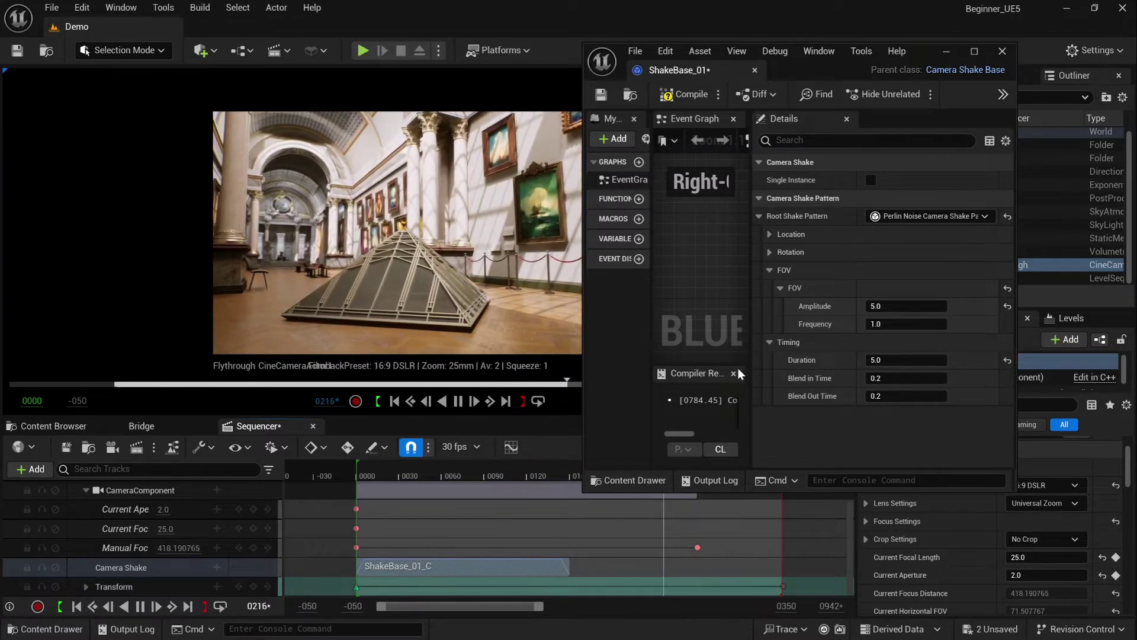
{"action": "key", "text": "space"}
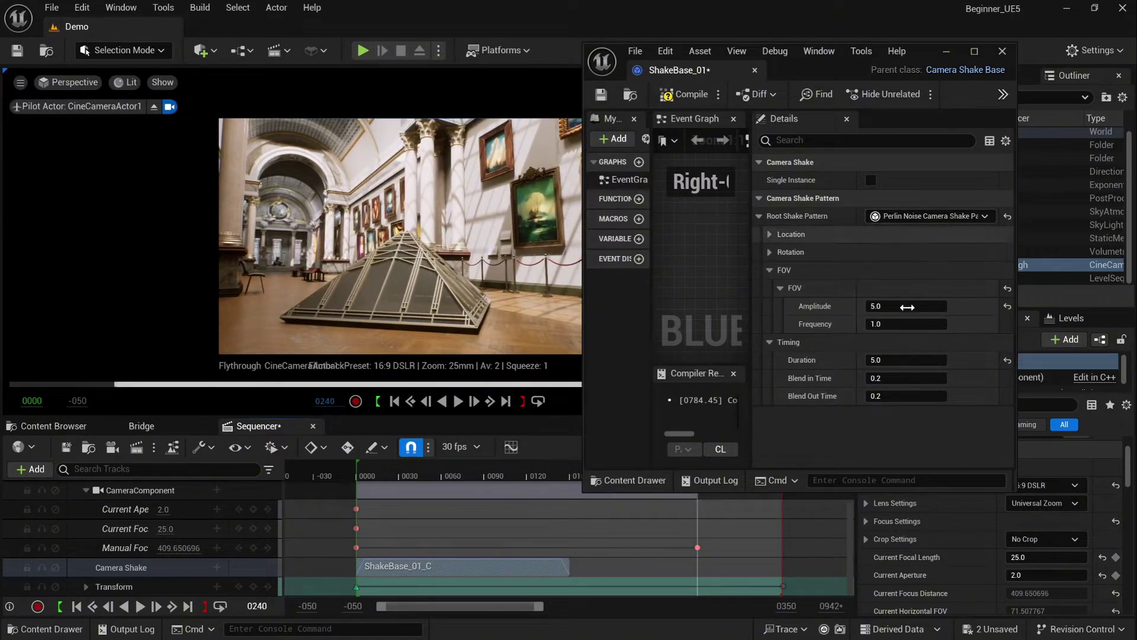
{"action": "left_click", "coordinate": [684, 94]}
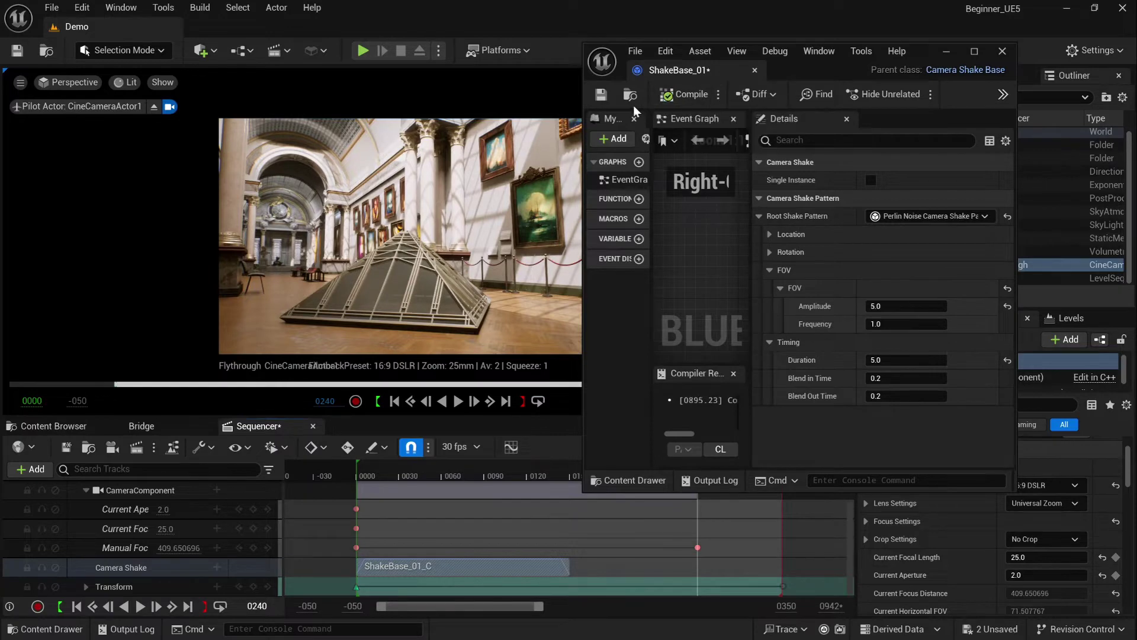
{"action": "left_click", "coordinate": [602, 96]}
{"action": "left_click", "coordinate": [1002, 52]}
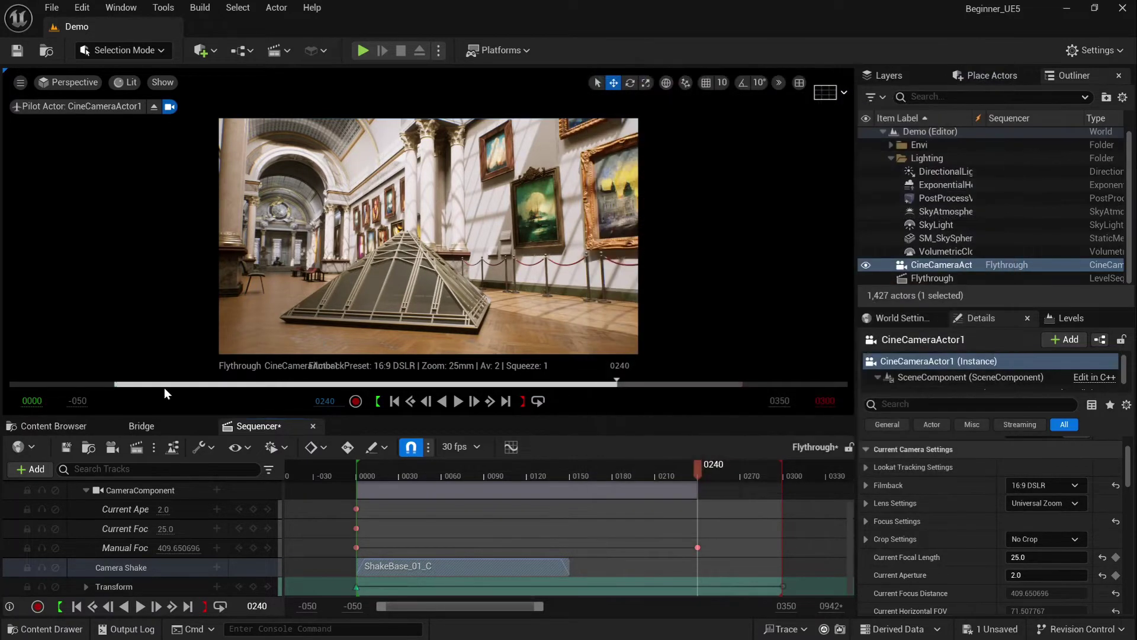
{"action": "left_click", "coordinate": [222, 567]}
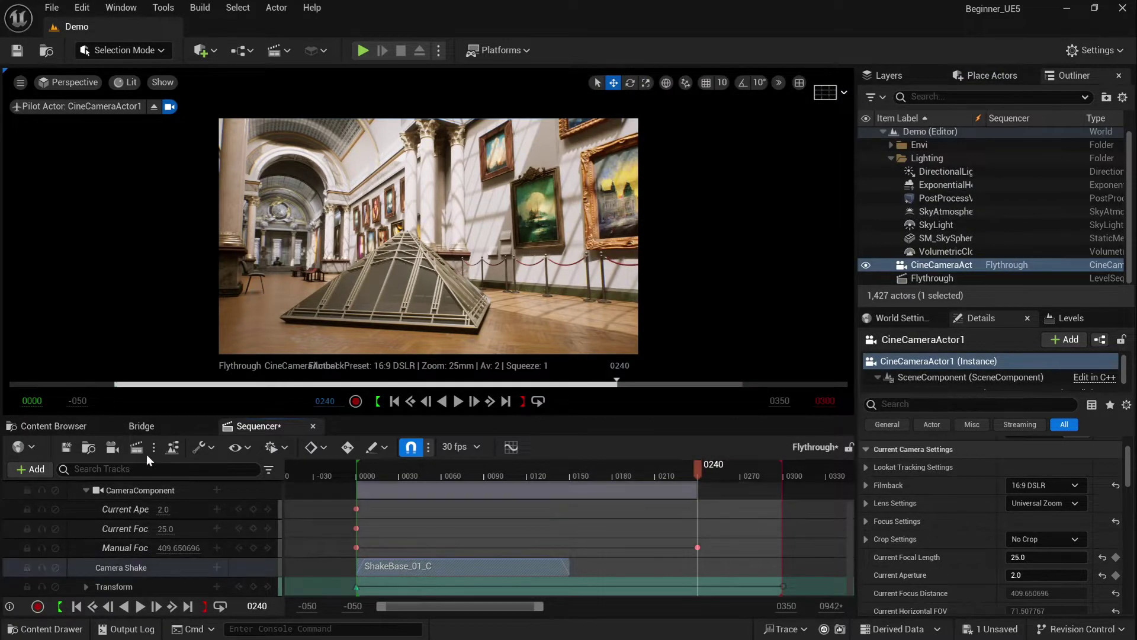
Create a LegacyCameraShake blueprint named ShakeLegacy_01 in Sequences and open it in the Blueprint editor
{"action": "left_click", "coordinate": [66, 424]}
{"action": "right_click", "coordinate": [381, 514]}
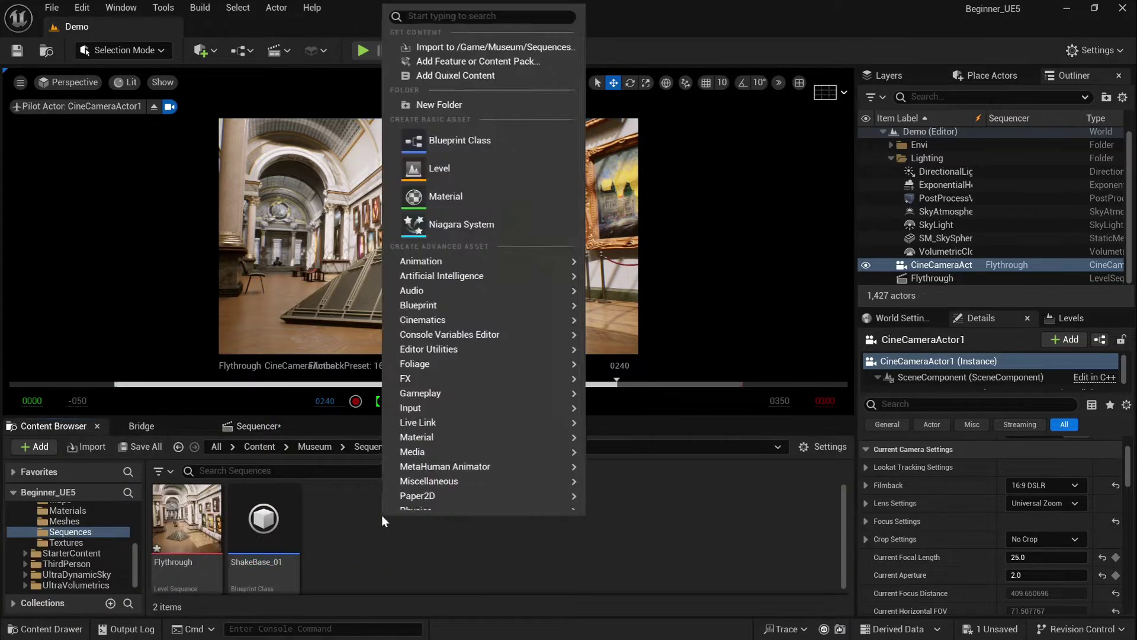
{"action": "left_click", "coordinate": [471, 148]}
{"action": "type", "text": "shake"}
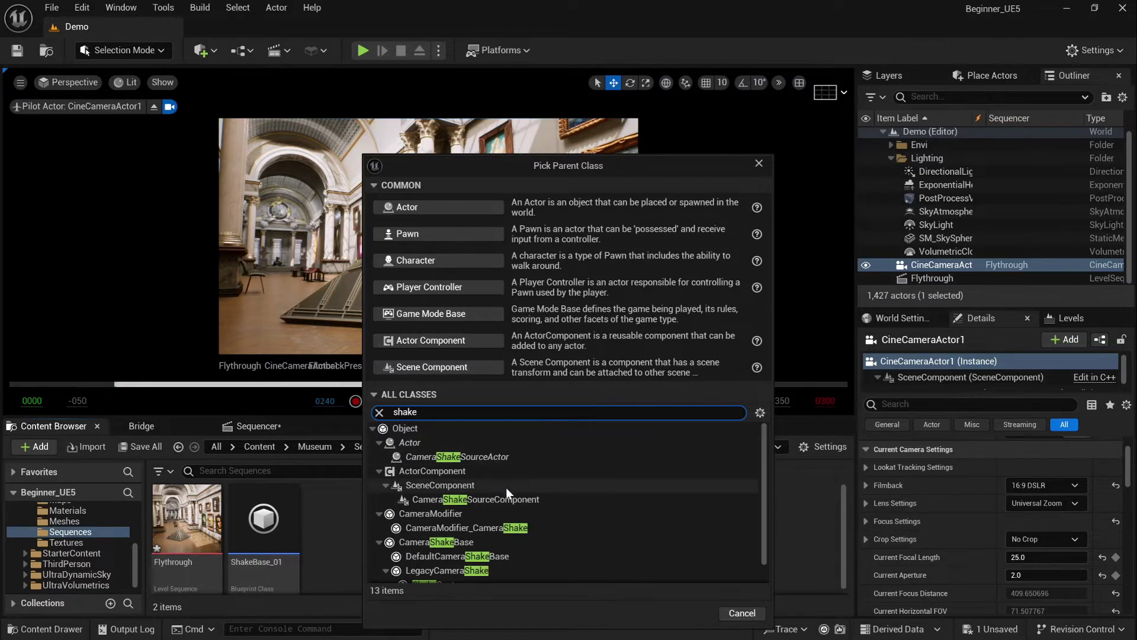
{"action": "scroll", "coordinate": [506, 488], "scroll_direction": "down", "scroll_amount": 1}
{"action": "left_click", "coordinate": [496, 549]}
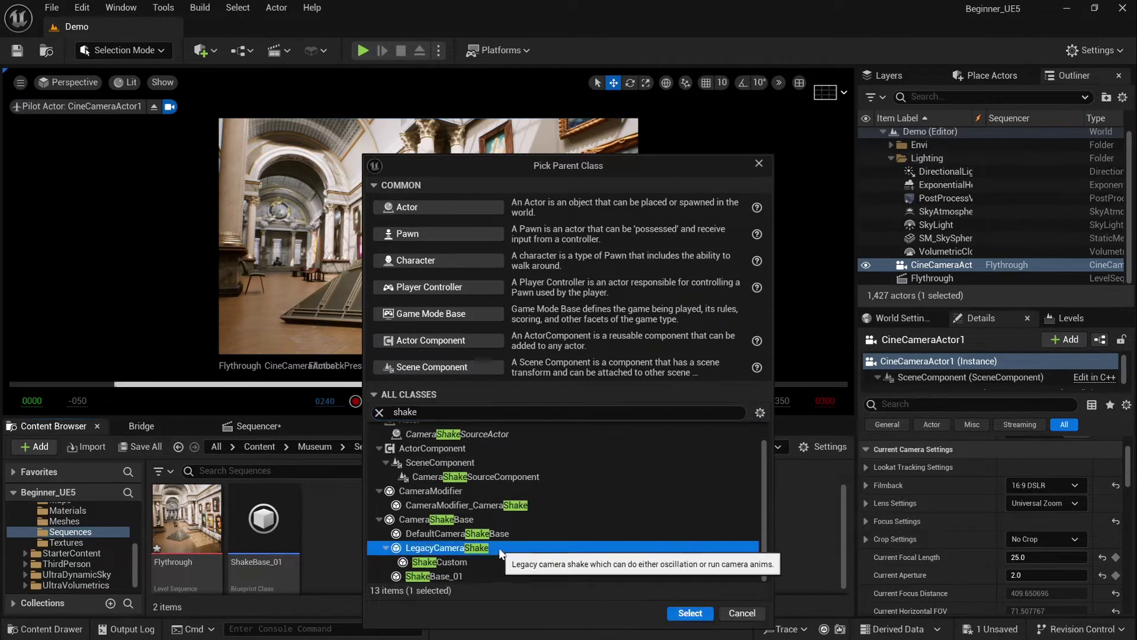
{"action": "left_click", "coordinate": [690, 613]}
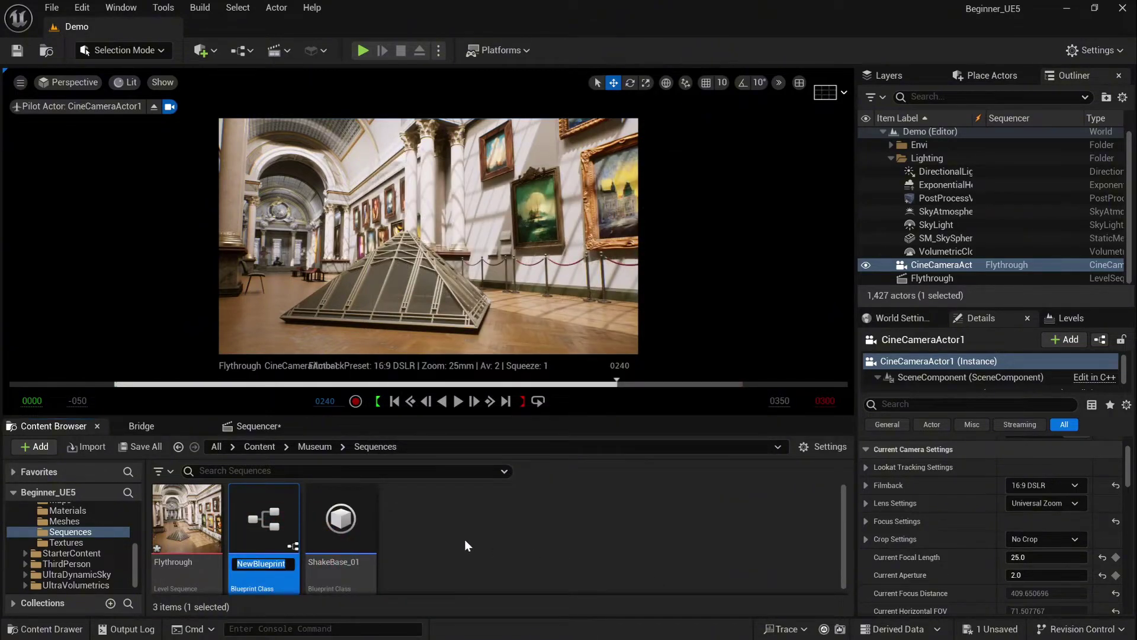
{"action": "type", "text": "Sh"}
{"action": "type", "text": "akeLegacy_01"}
{"action": "key", "text": "Return"}
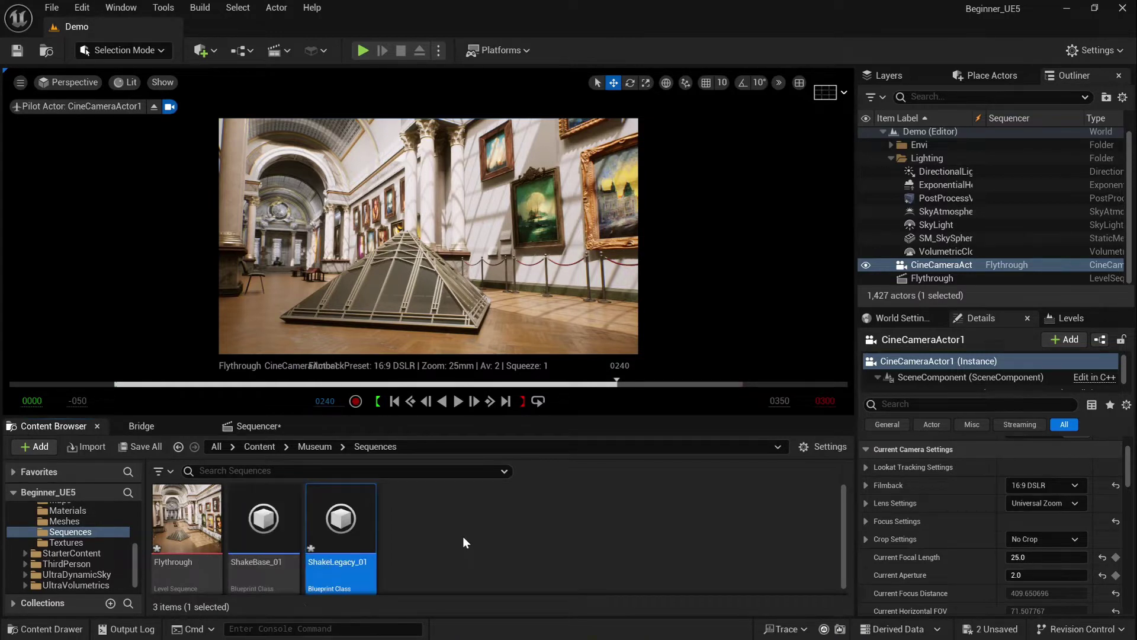
{"action": "double_click", "coordinate": [341, 521]}
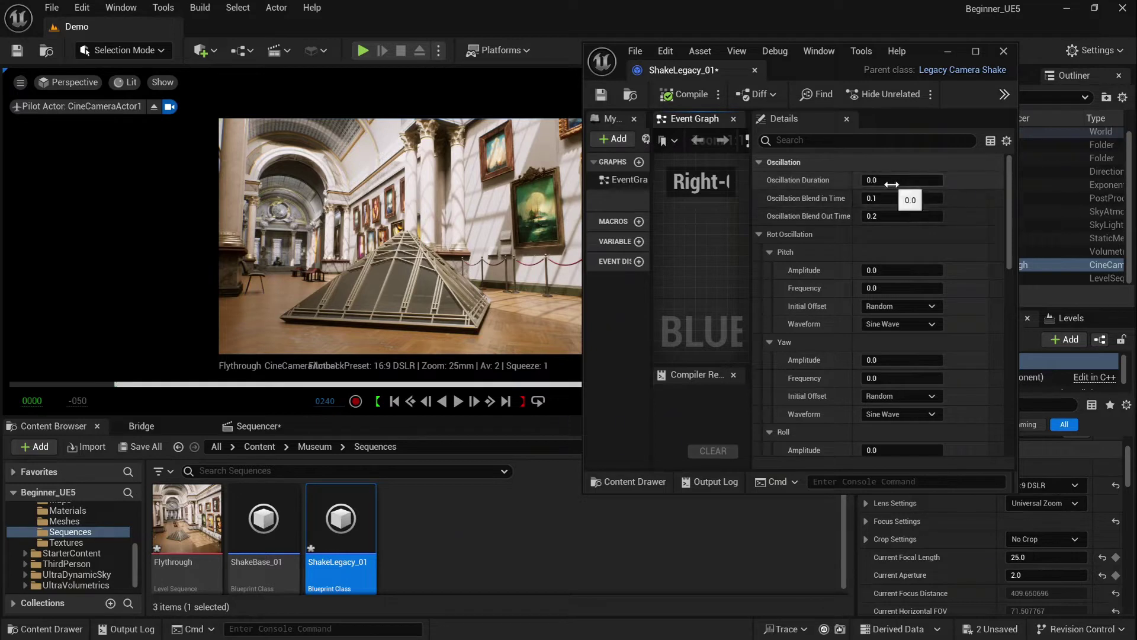
Change the Camera Shake section's Shake Class to ShakeLegacy_01 and extend the section to frame 300
{"action": "left_click", "coordinate": [259, 426]}
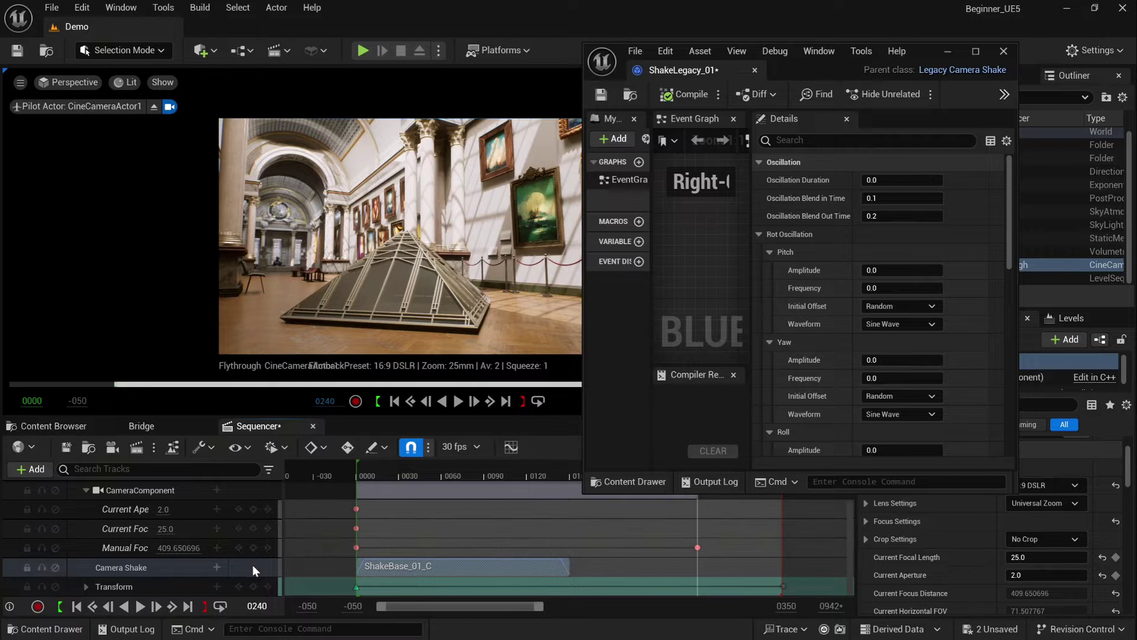
{"action": "left_click", "coordinate": [183, 566]}
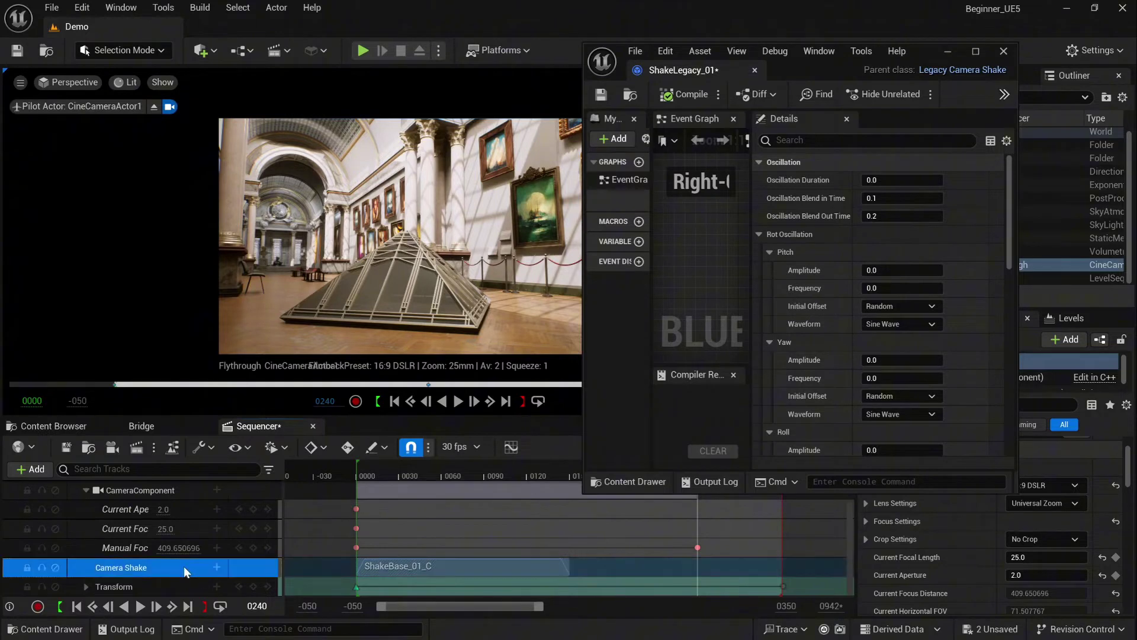
{"action": "right_click", "coordinate": [448, 566]}
{"action": "mouse_move", "coordinate": [530, 373]}
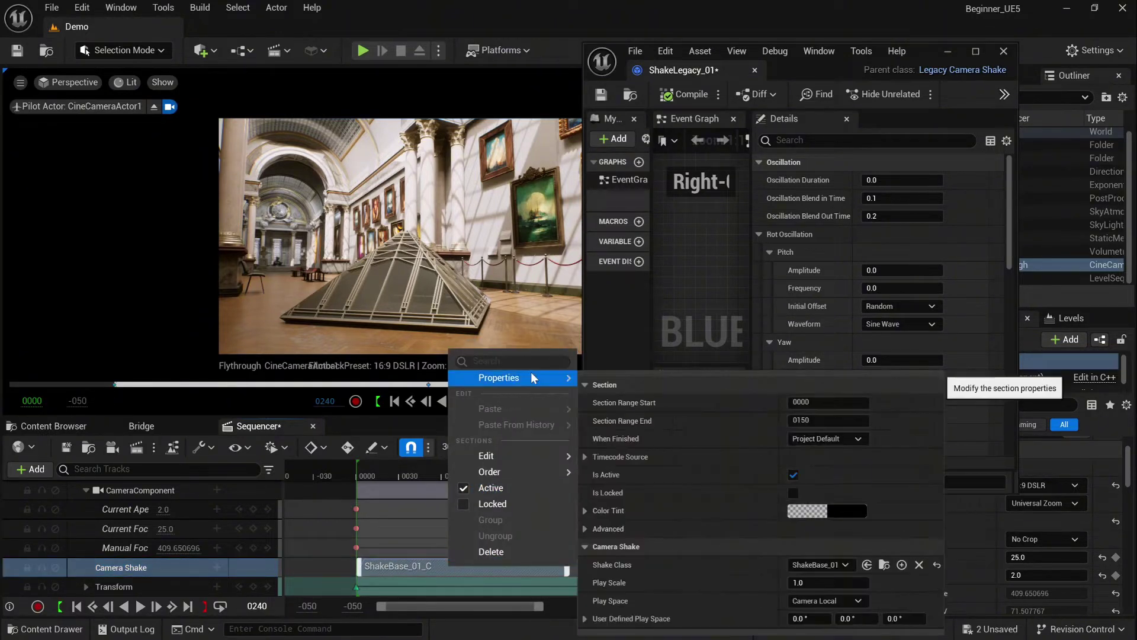
{"action": "left_click", "coordinate": [844, 565]}
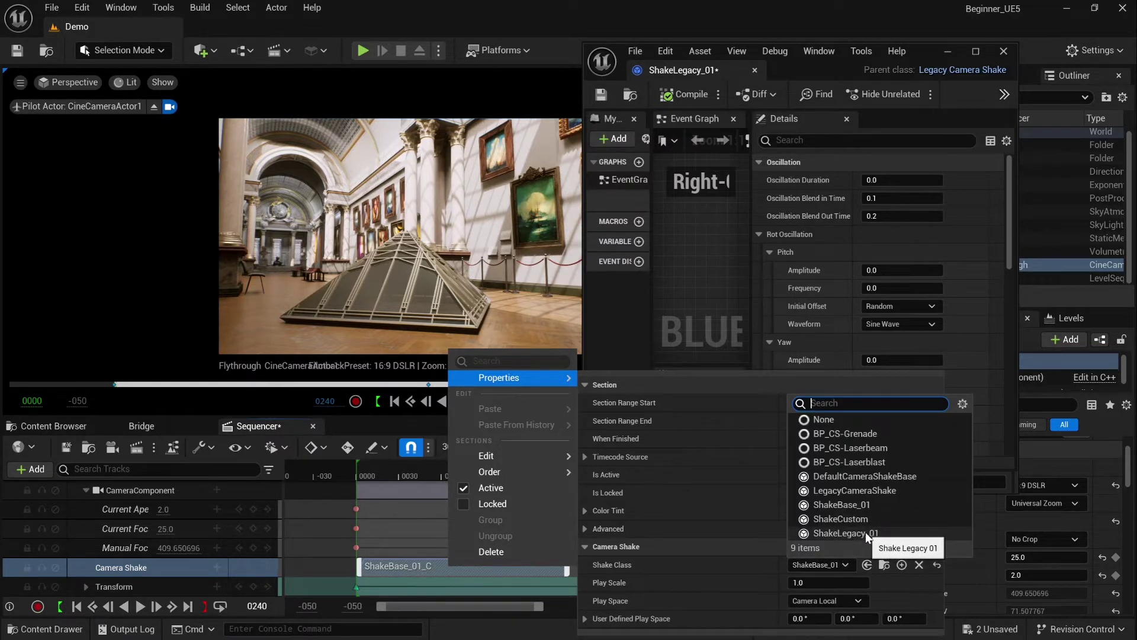
{"action": "left_click", "coordinate": [854, 532]}
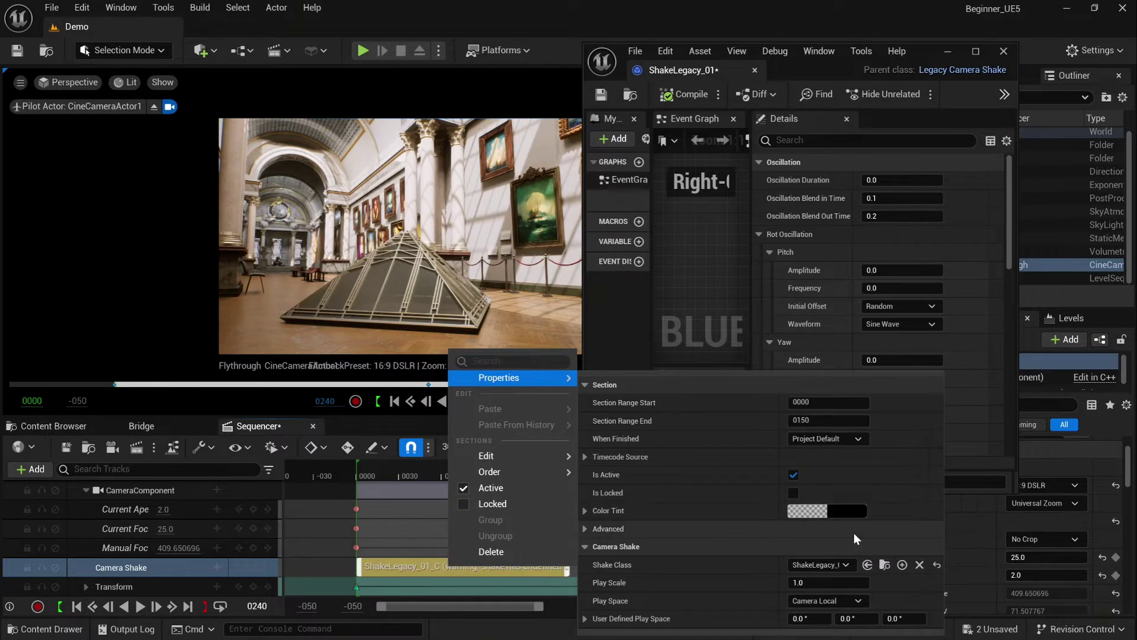
{"action": "left_click", "coordinate": [419, 6]}
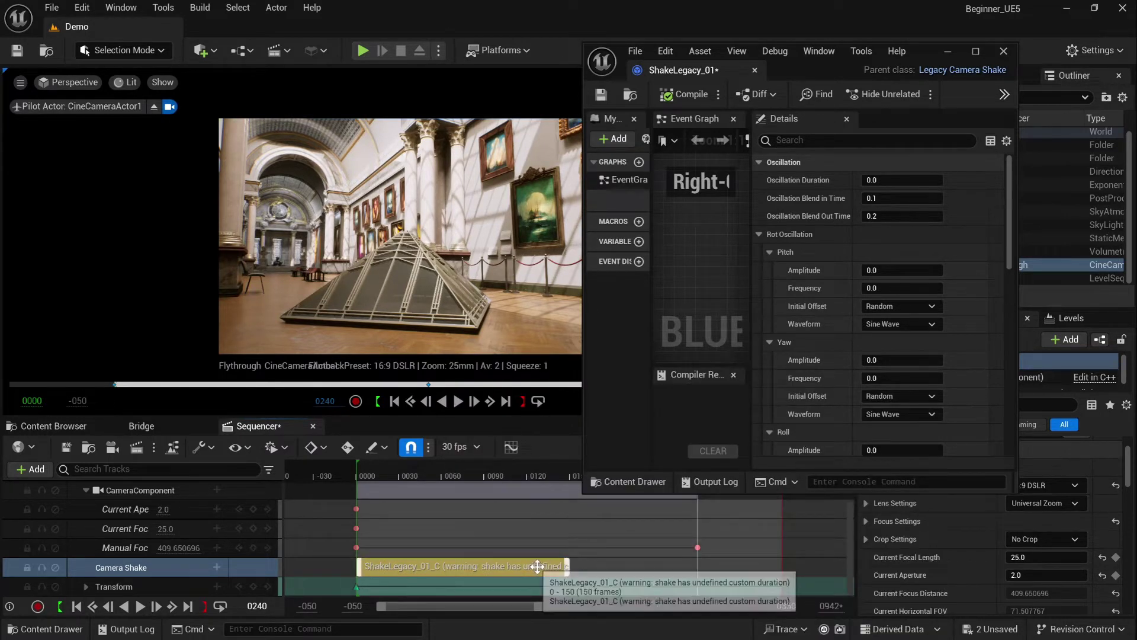
{"action": "left_click_drag", "start_coordinate": [567, 566], "coordinate": [771, 566]}
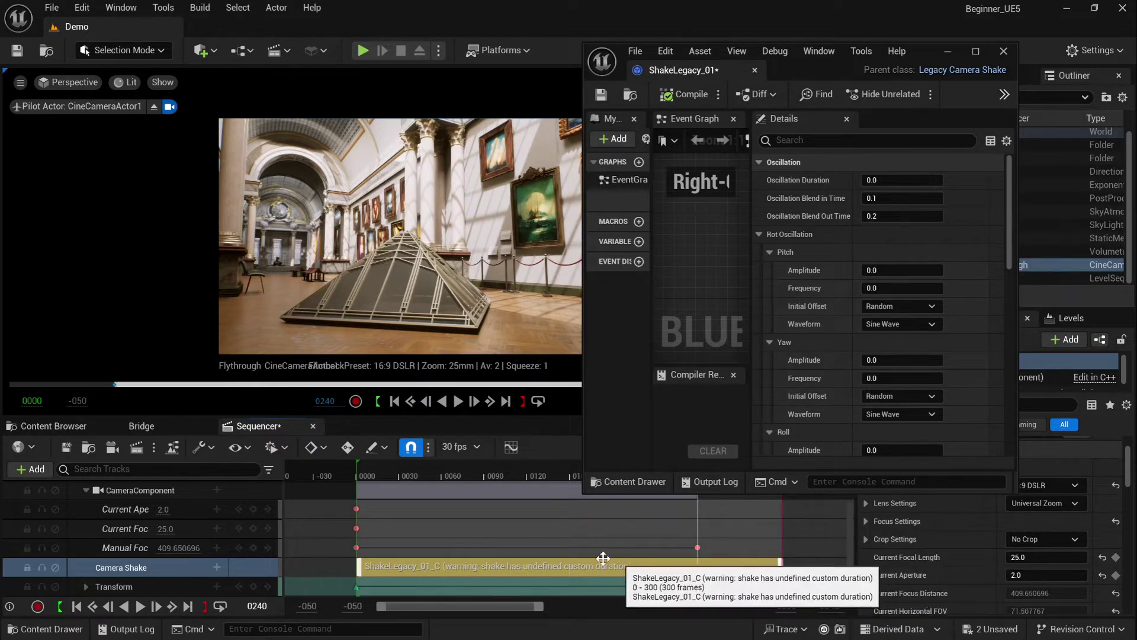
Play the flythrough from frame 7 and set ShakeLegacy_01's pitch oscillation amplitude to 10
{"action": "left_click", "coordinate": [367, 467]}
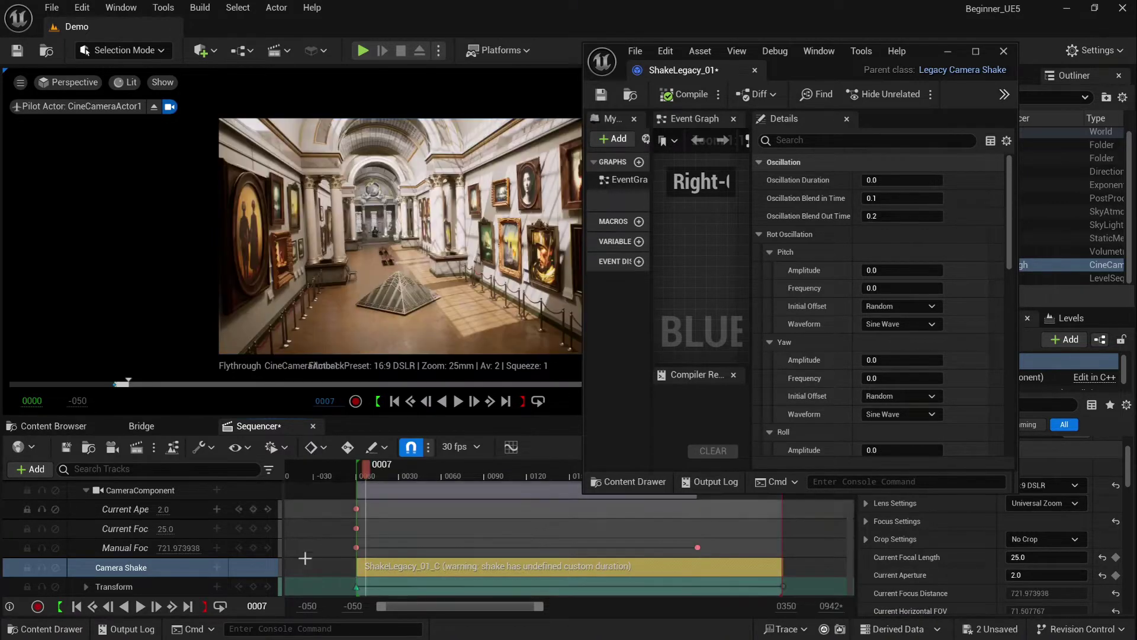
{"action": "left_click", "coordinate": [141, 606]}
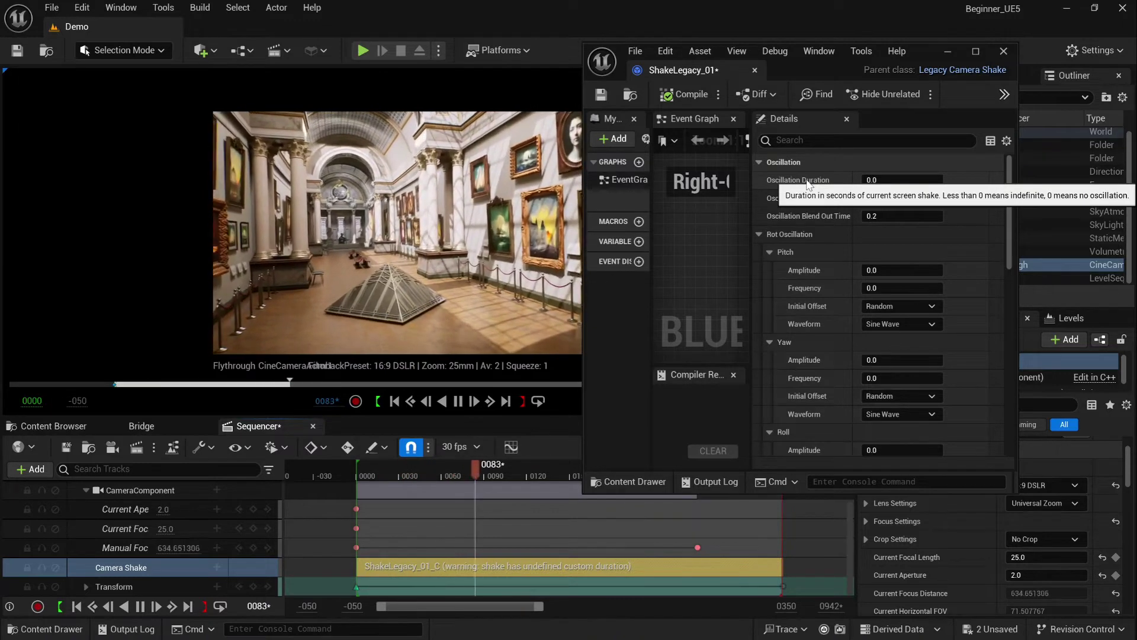
{"action": "left_click", "coordinate": [875, 268]}
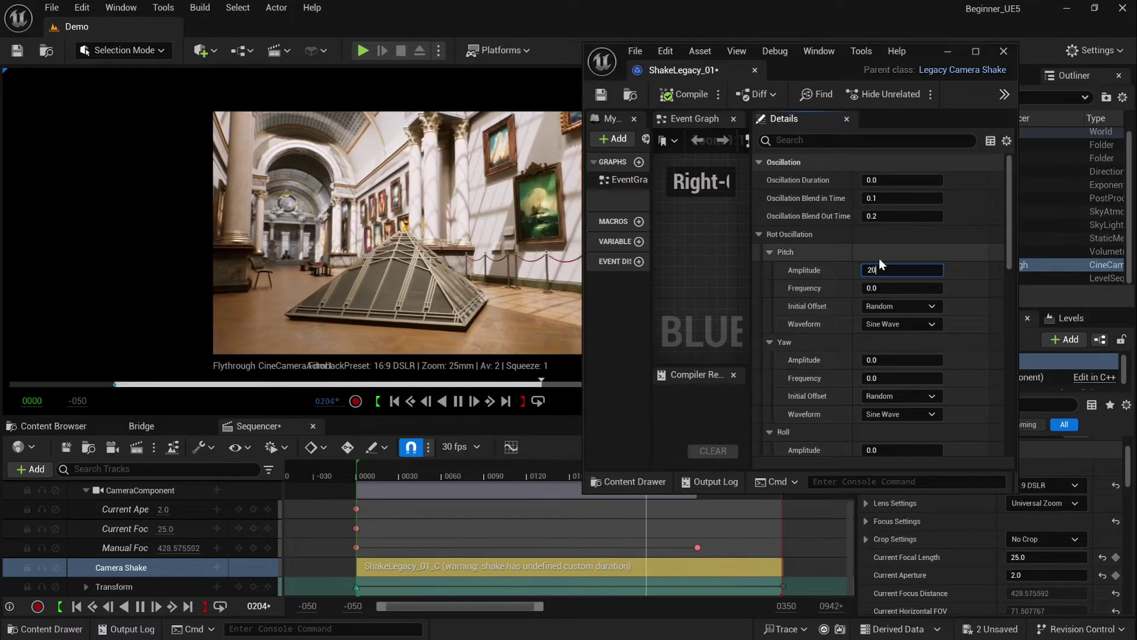
{"action": "type", "text": "20"}
{"action": "key", "text": "Return"}
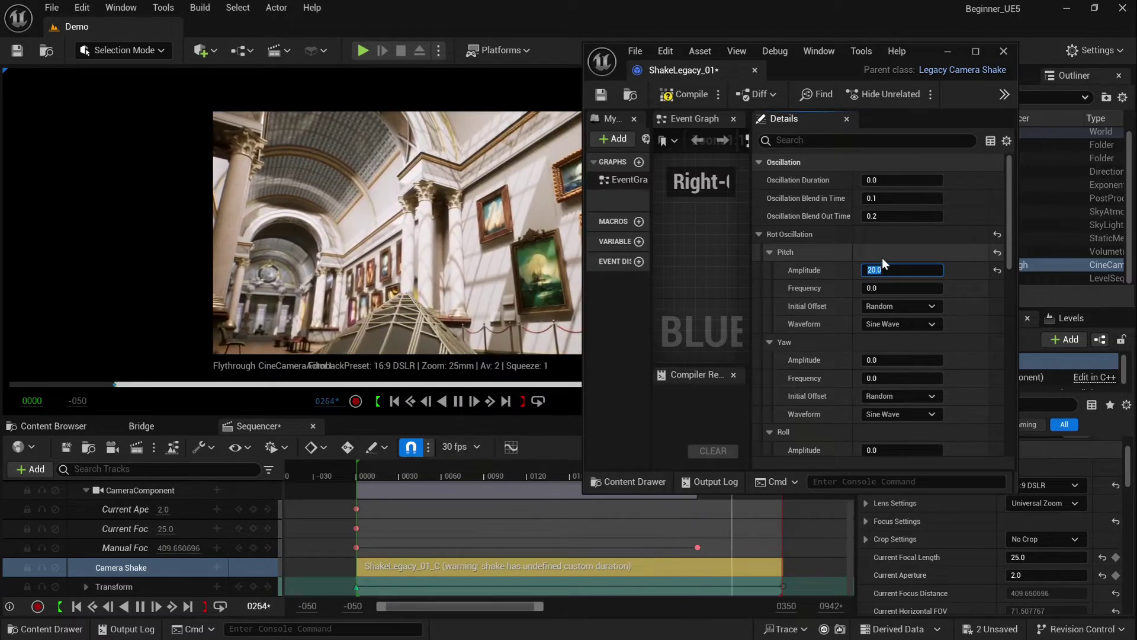
Set the pitch oscillation frequency to 1, keeping the Sine Wave waveform
{"action": "left_click", "coordinate": [900, 288]}
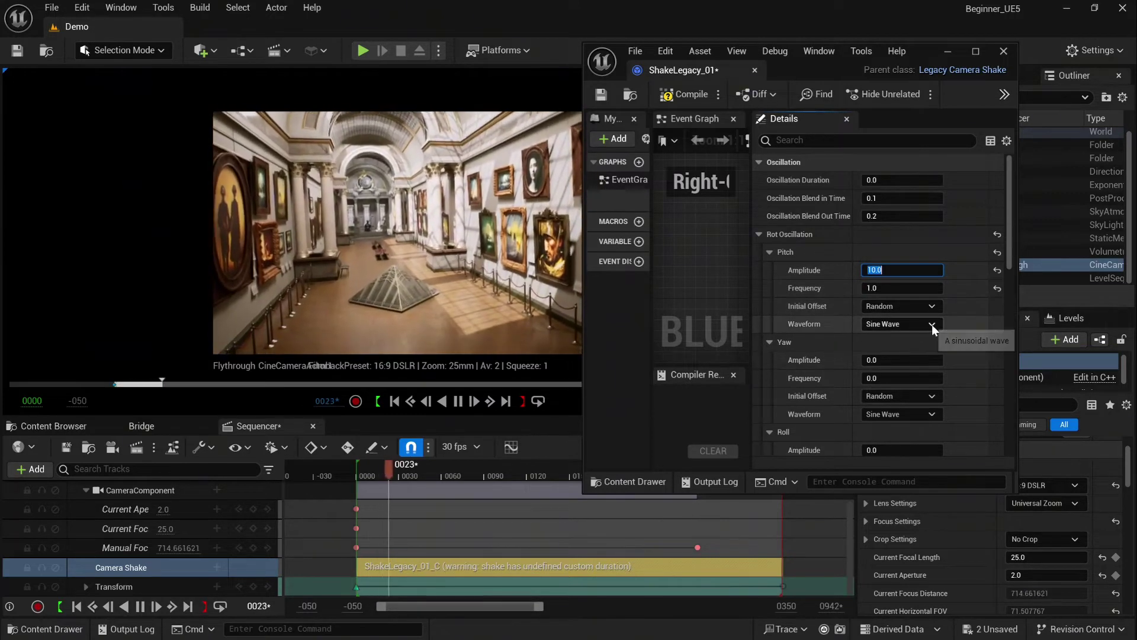
{"action": "left_click", "coordinate": [932, 324]}
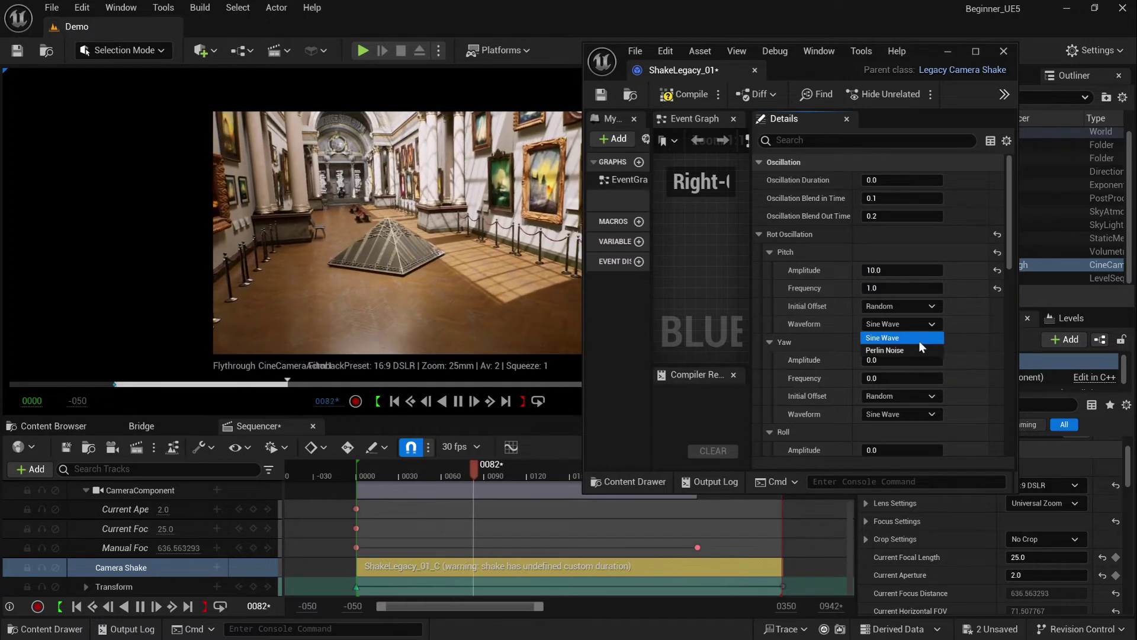
{"action": "left_click", "coordinate": [901, 337]}
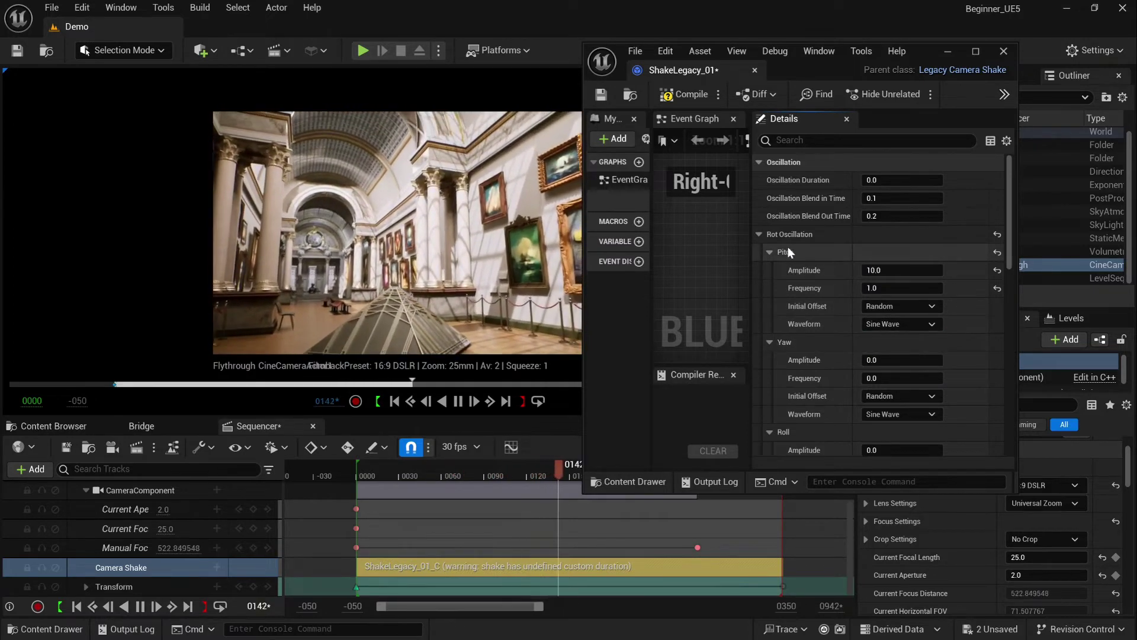
{"action": "scroll", "coordinate": [887, 322], "scroll_direction": "down", "scroll_amount": 5}
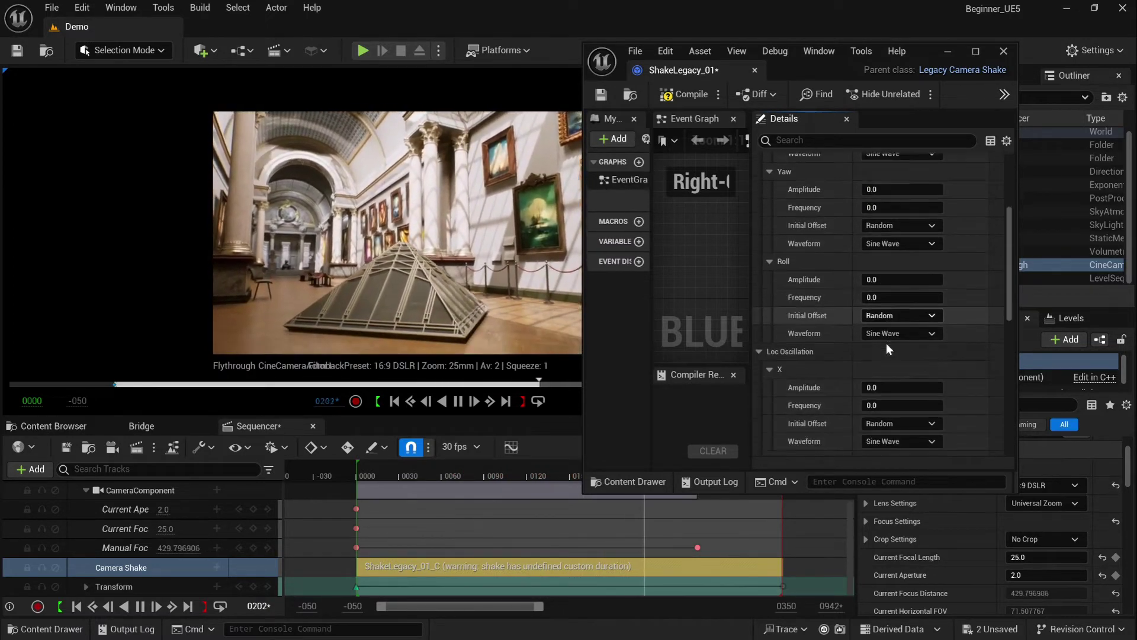
Set Y location oscillation to amplitude 20 and frequency 0.5, and reset X amplitude to 0
{"action": "scroll", "coordinate": [887, 347], "scroll_direction": "down", "scroll_amount": 3}
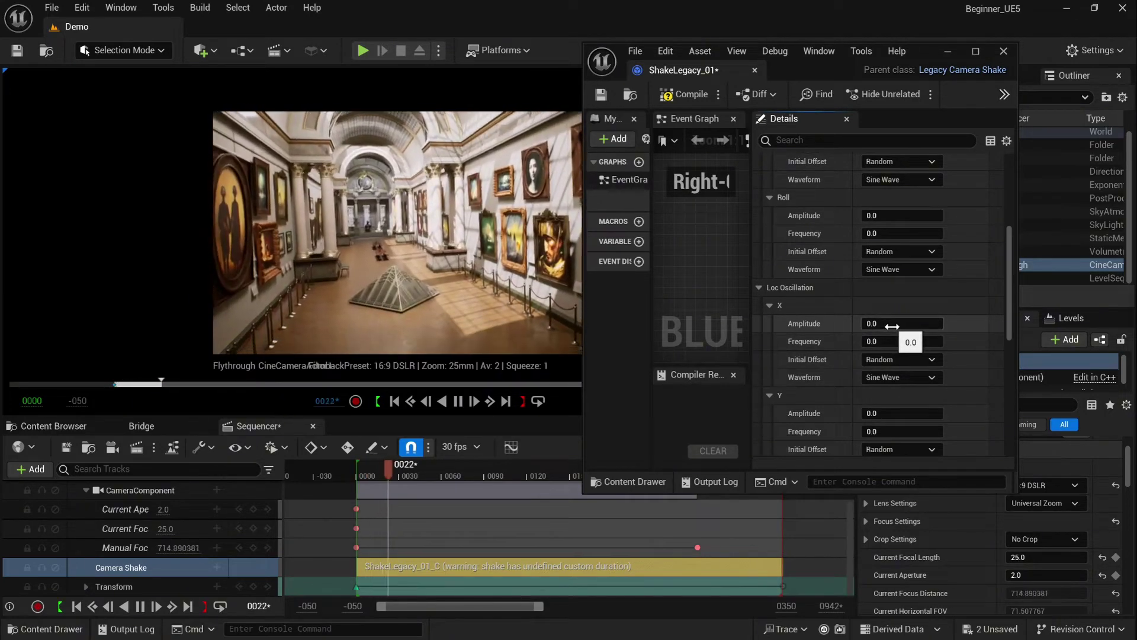
{"action": "left_click", "coordinate": [891, 324]}
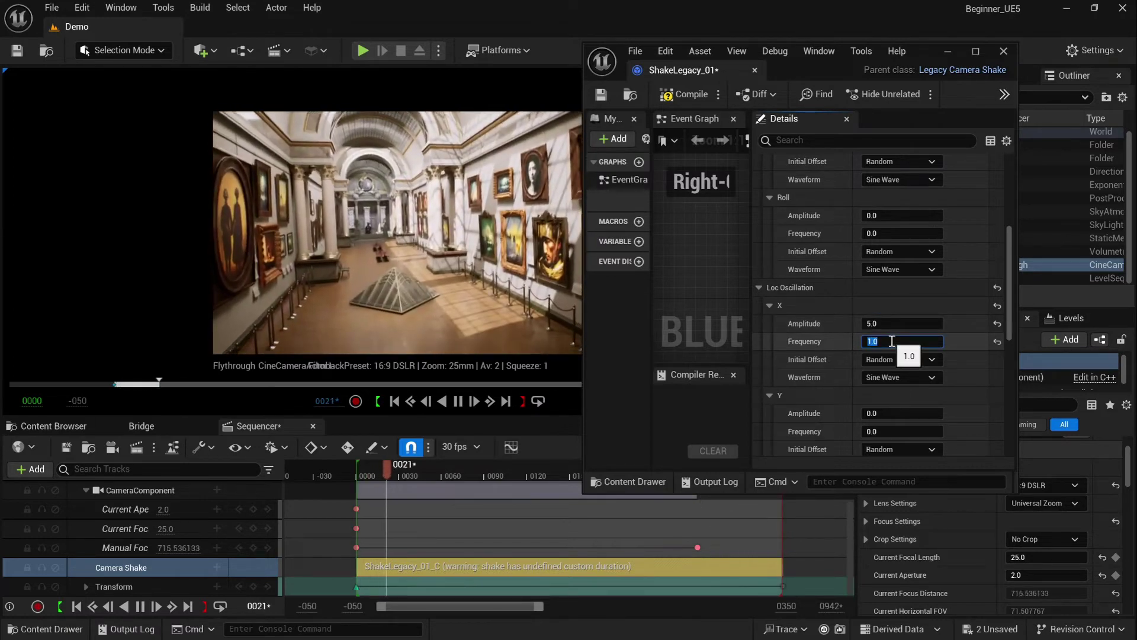
{"action": "scroll", "coordinate": [892, 379], "scroll_direction": "down", "scroll_amount": 2}
{"action": "left_click", "coordinate": [896, 371]}
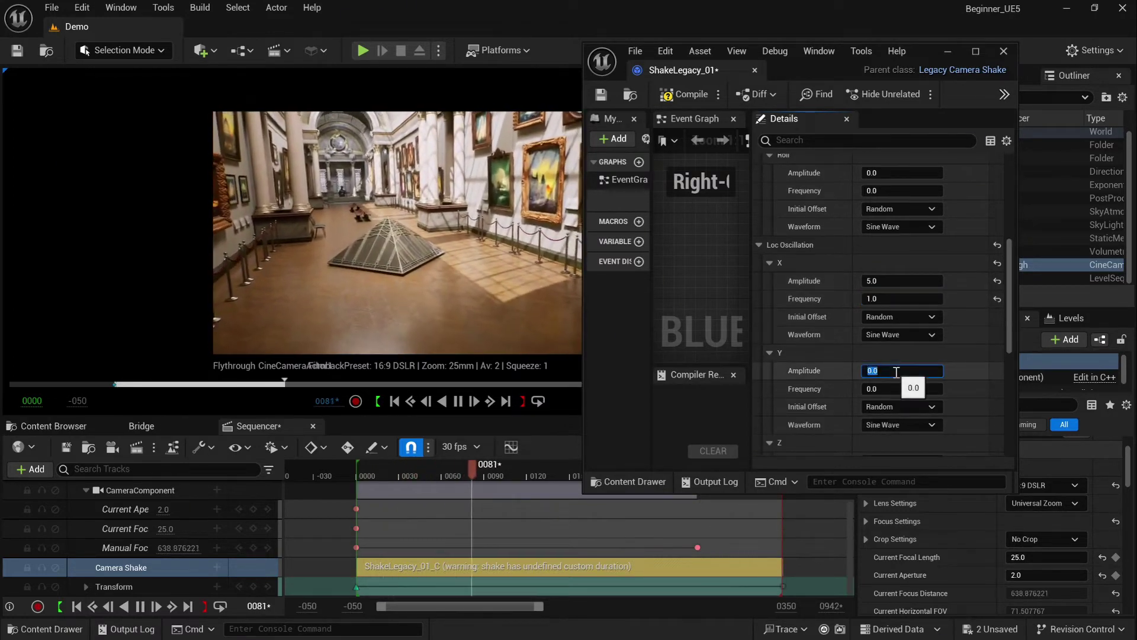
{"action": "type", "text": "10"}
{"action": "key", "text": "Return"}
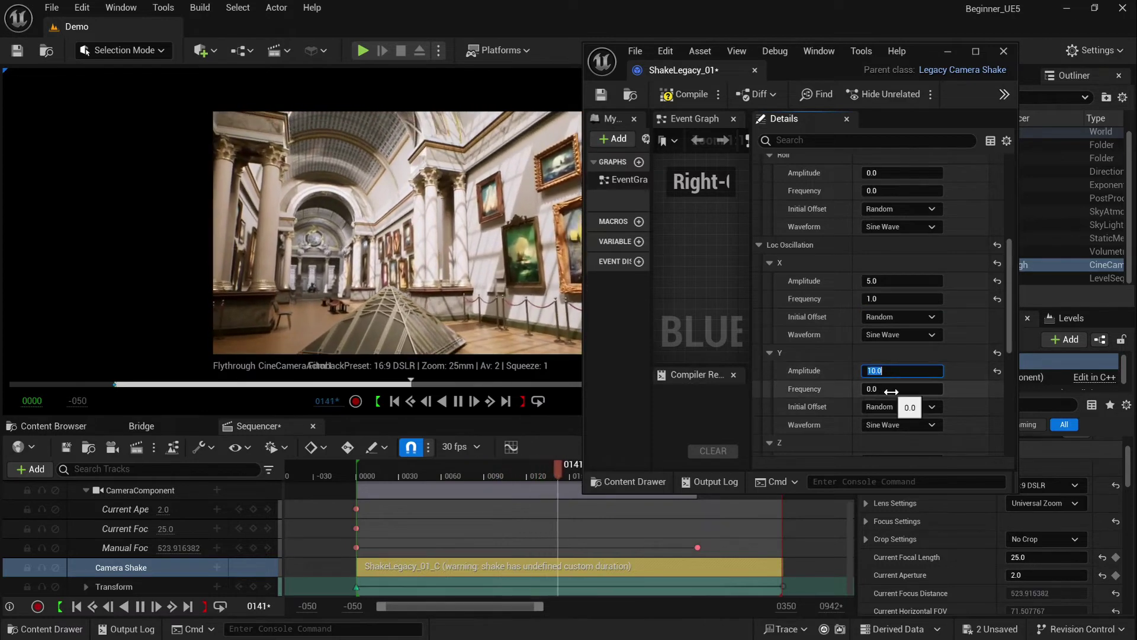
{"action": "left_click", "coordinate": [893, 389]}
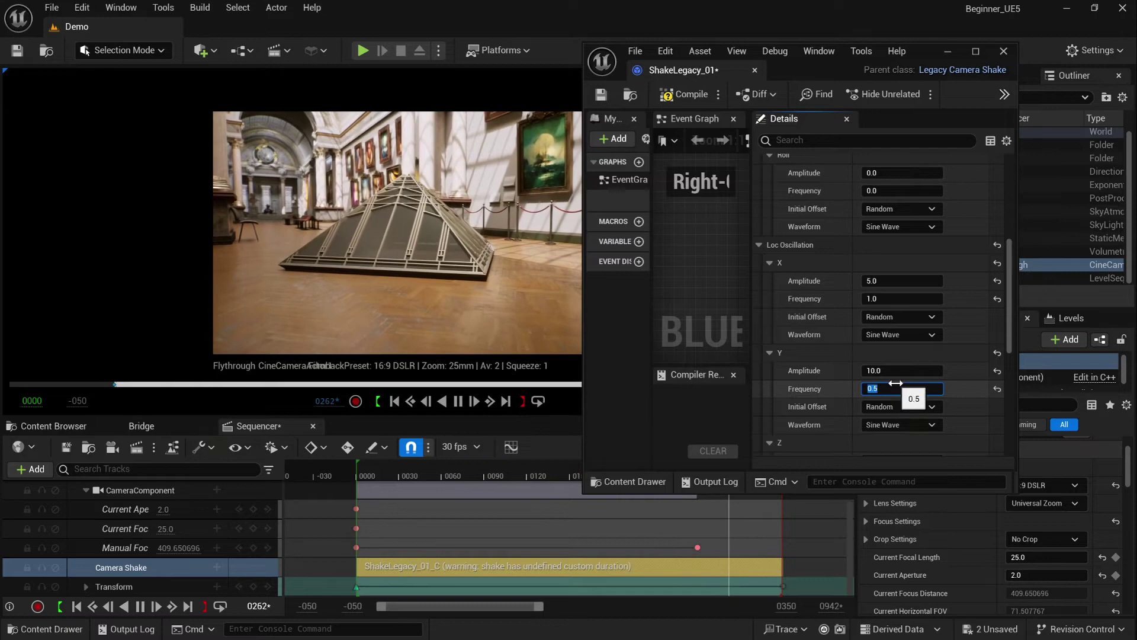
{"action": "left_click", "coordinate": [896, 370]}
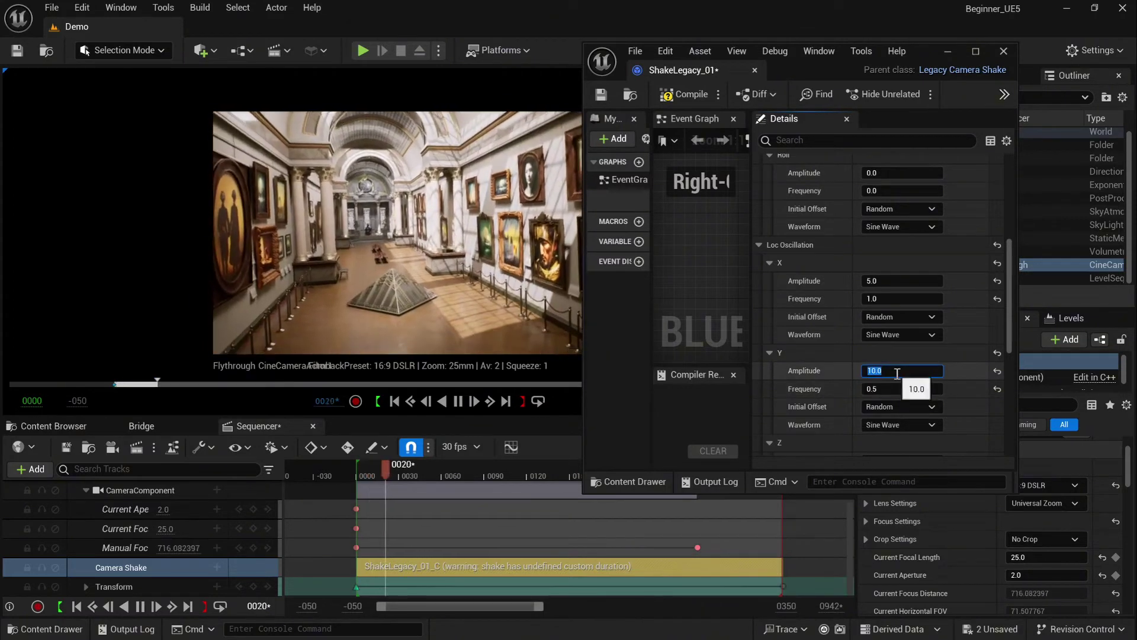
{"action": "type", "text": "2"}
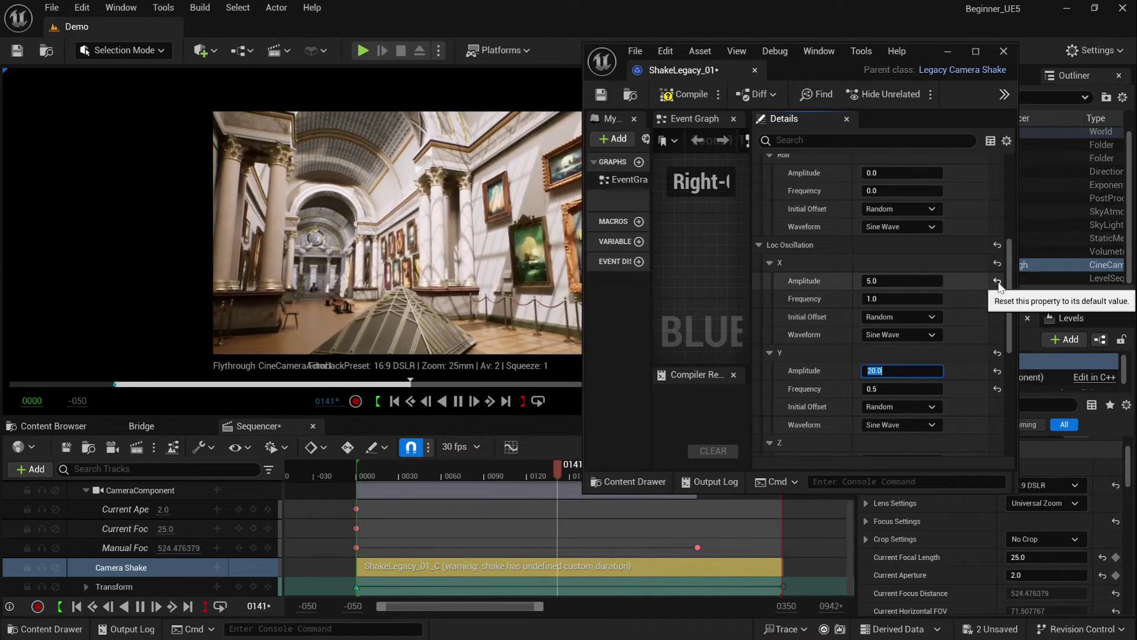
{"action": "left_click", "coordinate": [996, 281]}
Reset the X location oscillation frequency to its default of 0
{"action": "left_click", "coordinate": [996, 298]}
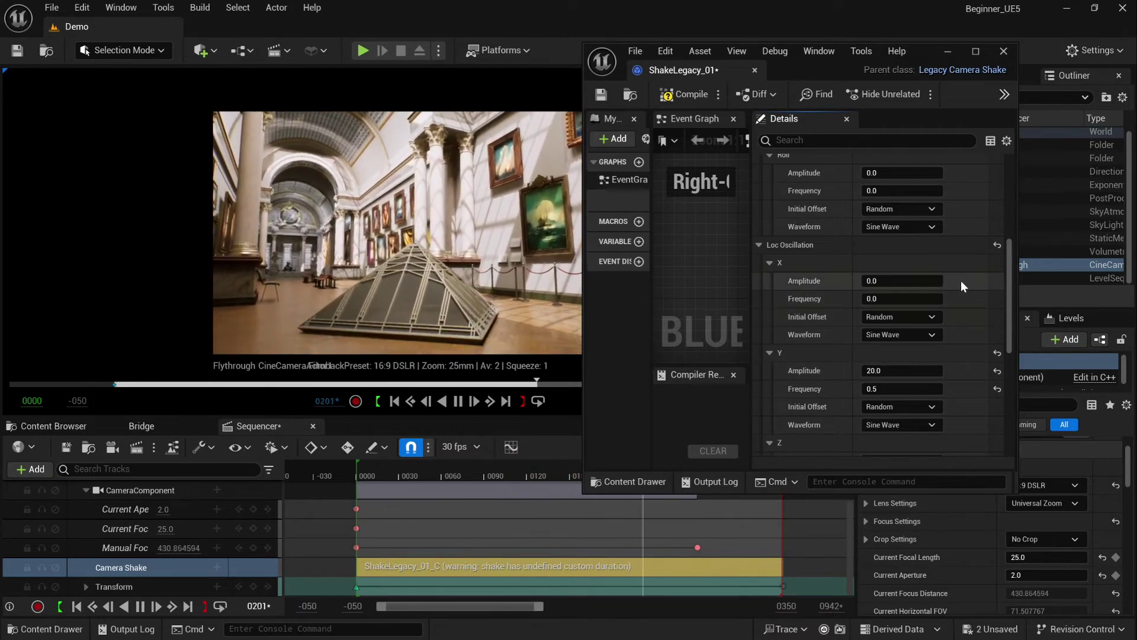
{"action": "scroll", "coordinate": [950, 311], "scroll_direction": "down", "scroll_amount": 4}
{"action": "scroll", "coordinate": [951, 321], "scroll_direction": "down", "scroll_amount": 4}
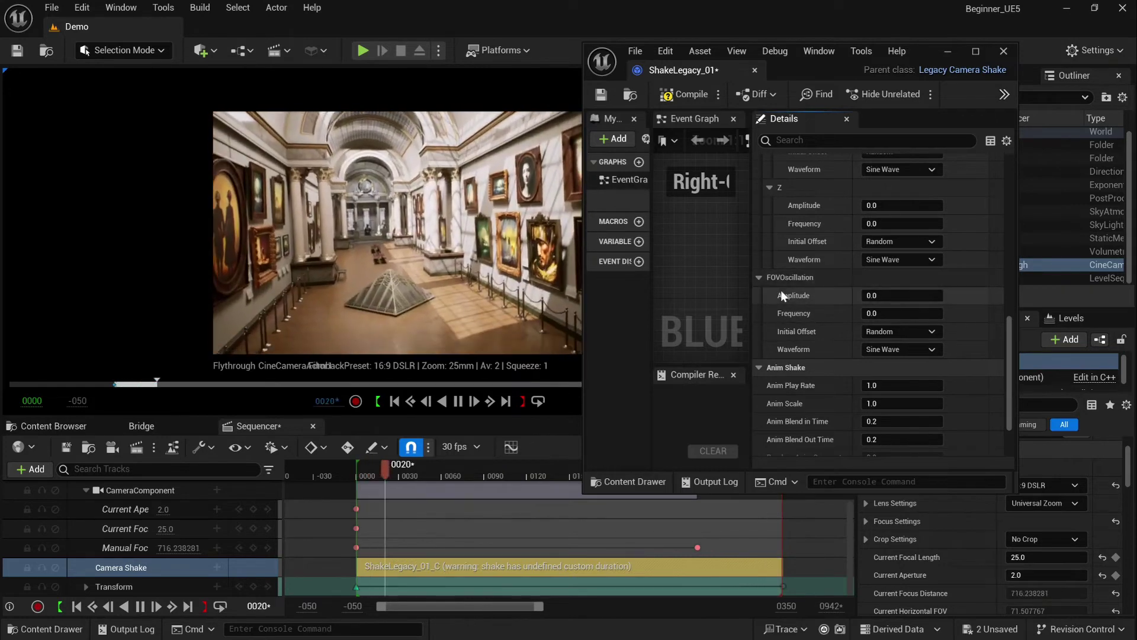
Try FOV oscillation at amplitude 10 and frequency 5, then reset the amplitude to 0
{"action": "left_click", "coordinate": [893, 294]}
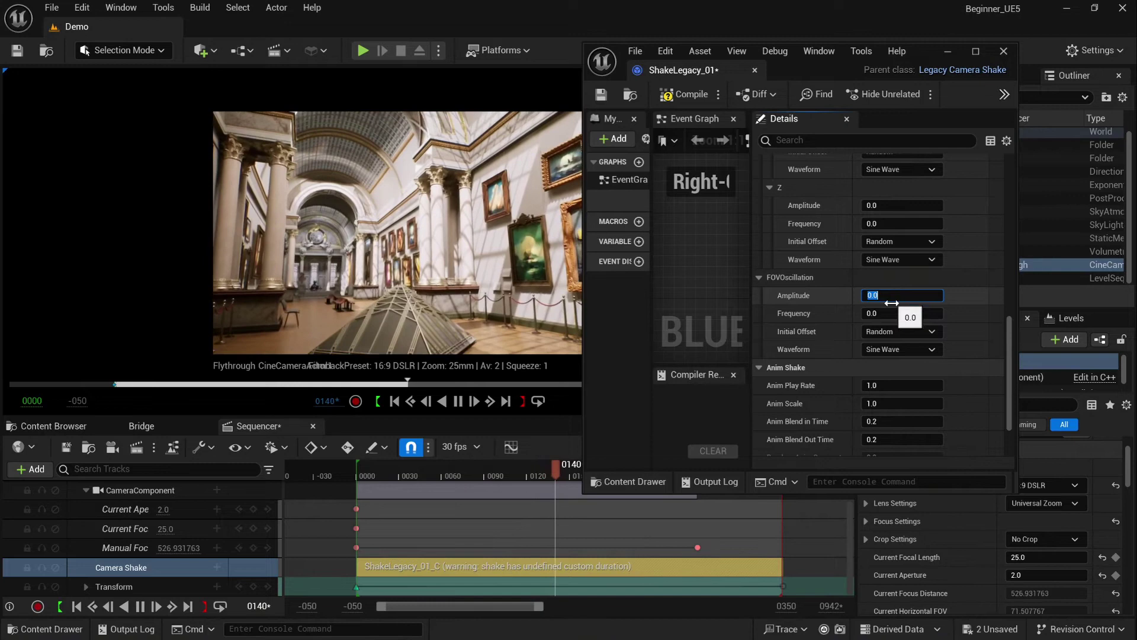
{"action": "key", "text": "Return"}
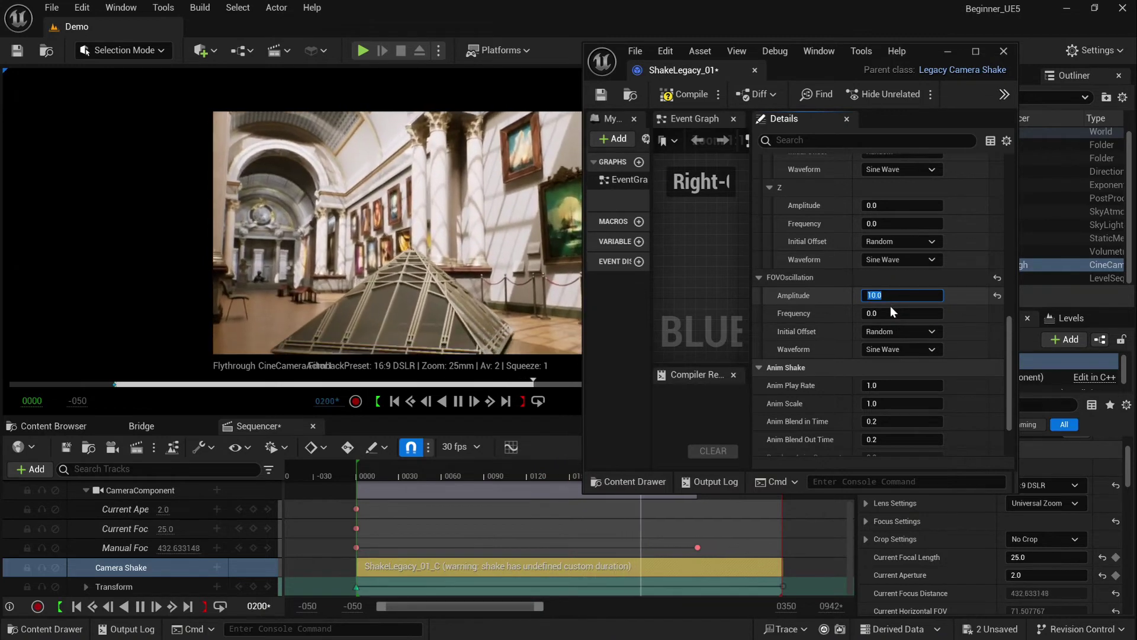
{"action": "left_click", "coordinate": [890, 310]}
{"action": "type", "text": "5"}
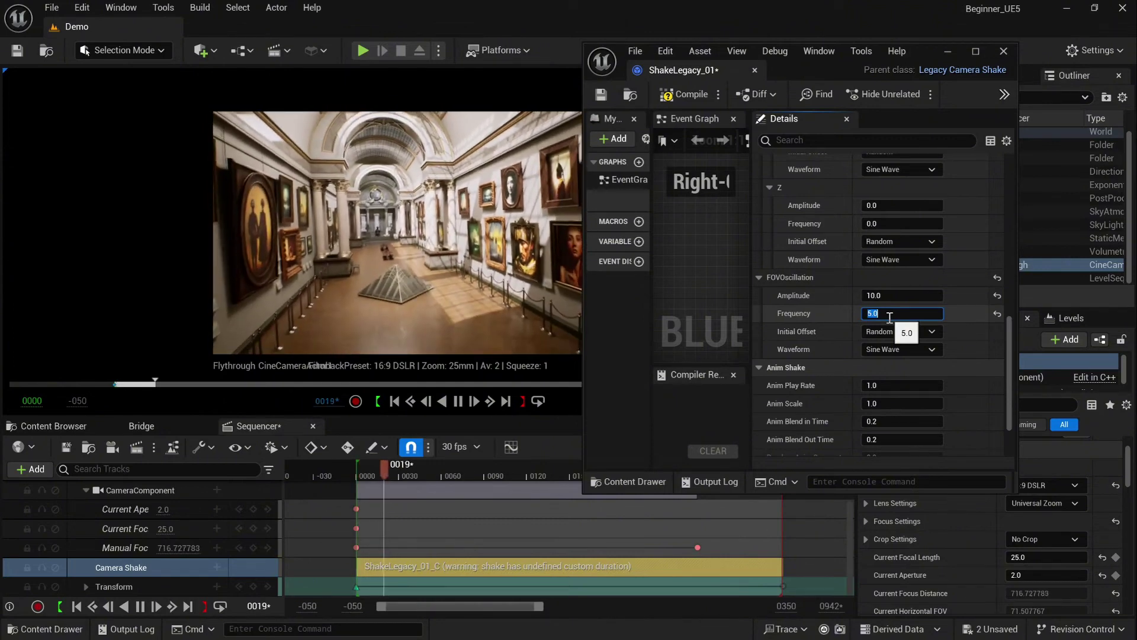
{"action": "left_click", "coordinate": [997, 295]}
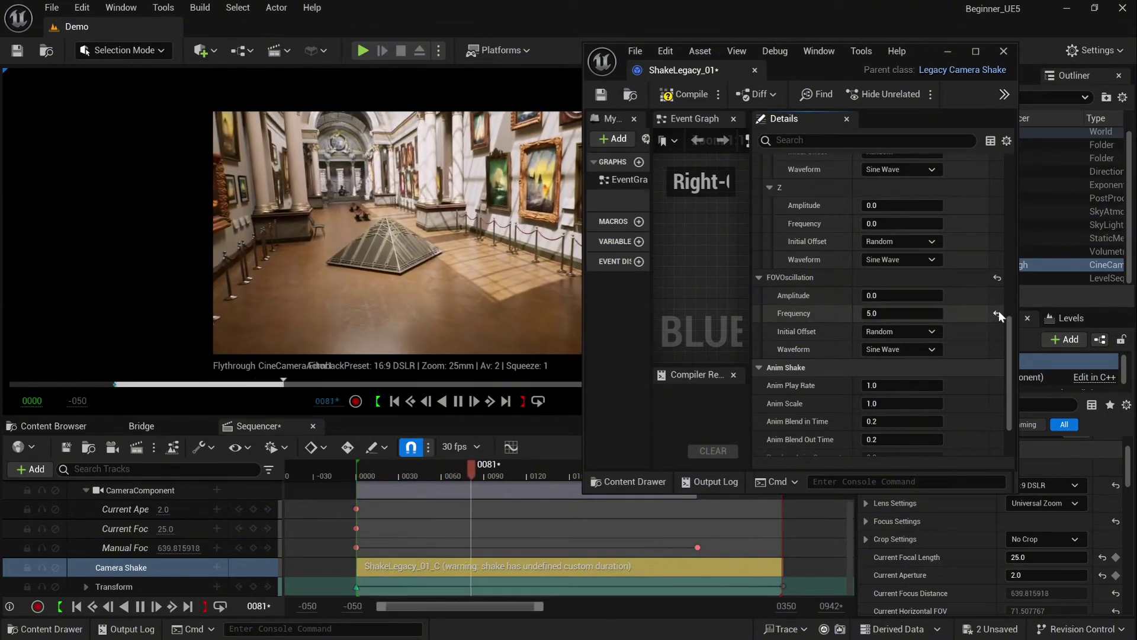
Reset FOV frequency to 0, set Y location amplitude to 8 and pitch amplitude to 1
{"action": "left_click", "coordinate": [997, 311]}
{"action": "scroll", "coordinate": [965, 340], "scroll_direction": "down", "scroll_amount": 2}
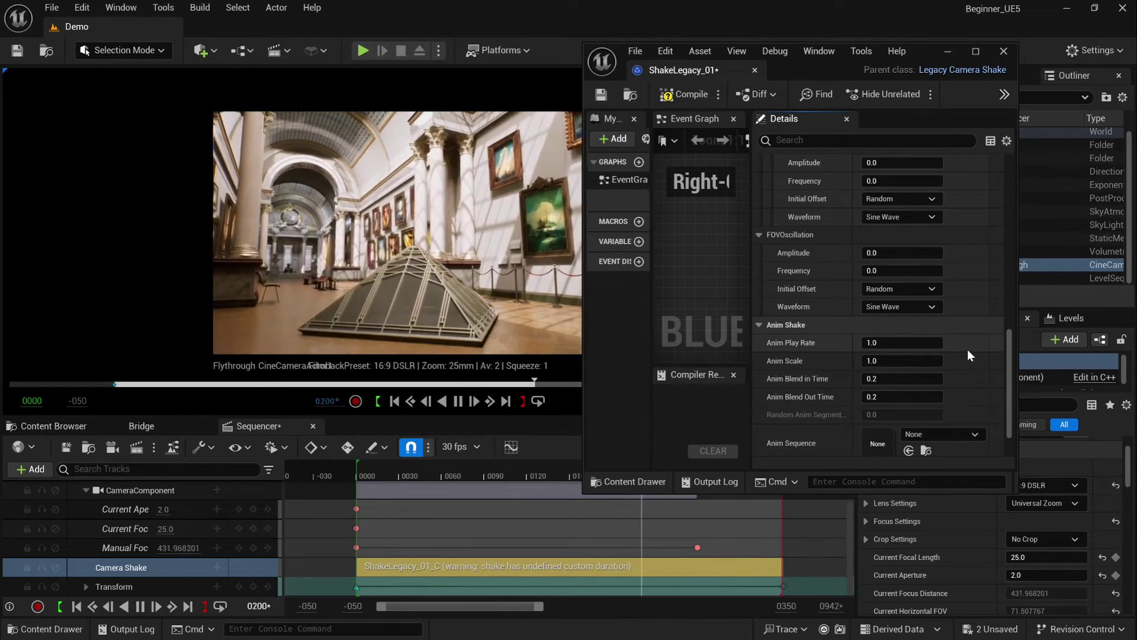
{"action": "scroll", "coordinate": [967, 350], "scroll_direction": "up", "scroll_amount": 4}
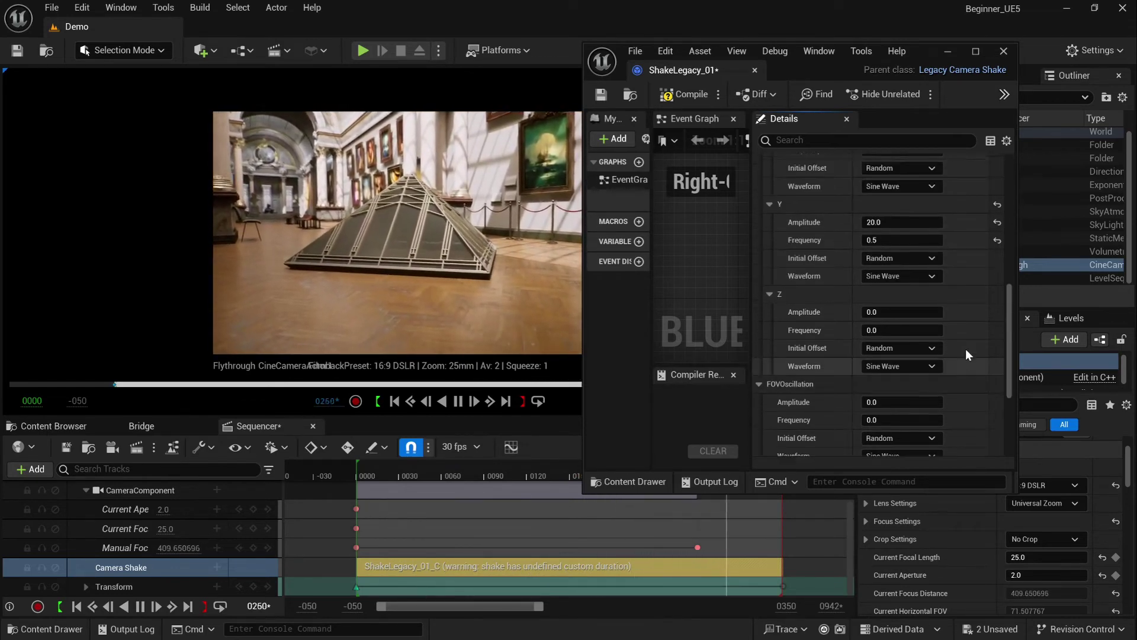
{"action": "scroll", "coordinate": [965, 351], "scroll_direction": "up", "scroll_amount": 3}
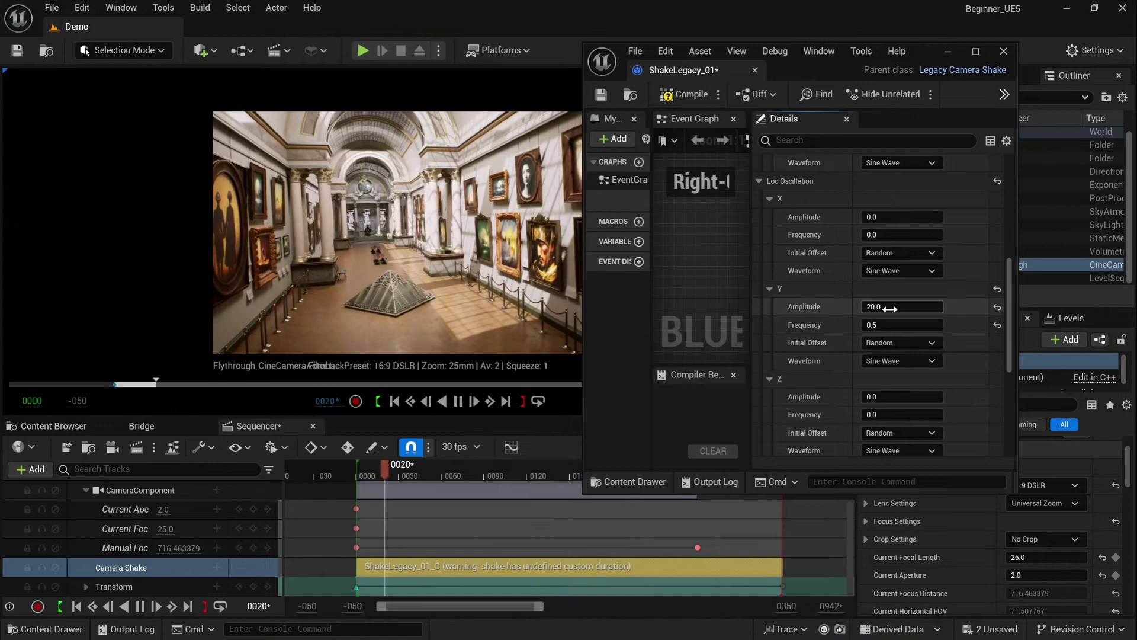
{"action": "left_click", "coordinate": [890, 307]}
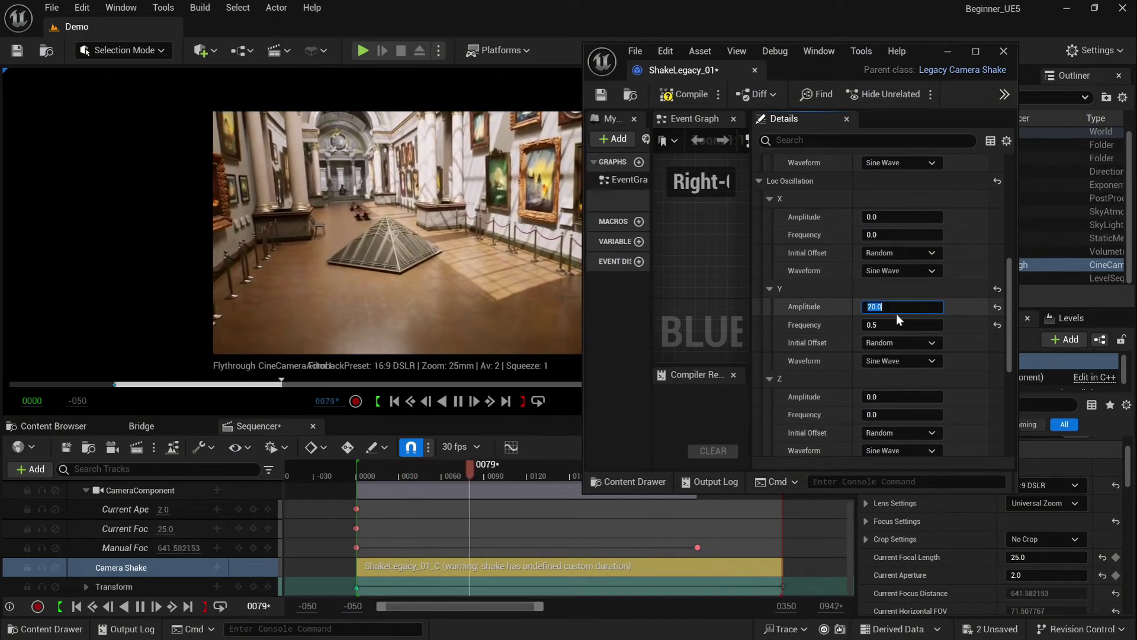
{"action": "type", "text": "8"}
{"action": "key", "text": "Return"}
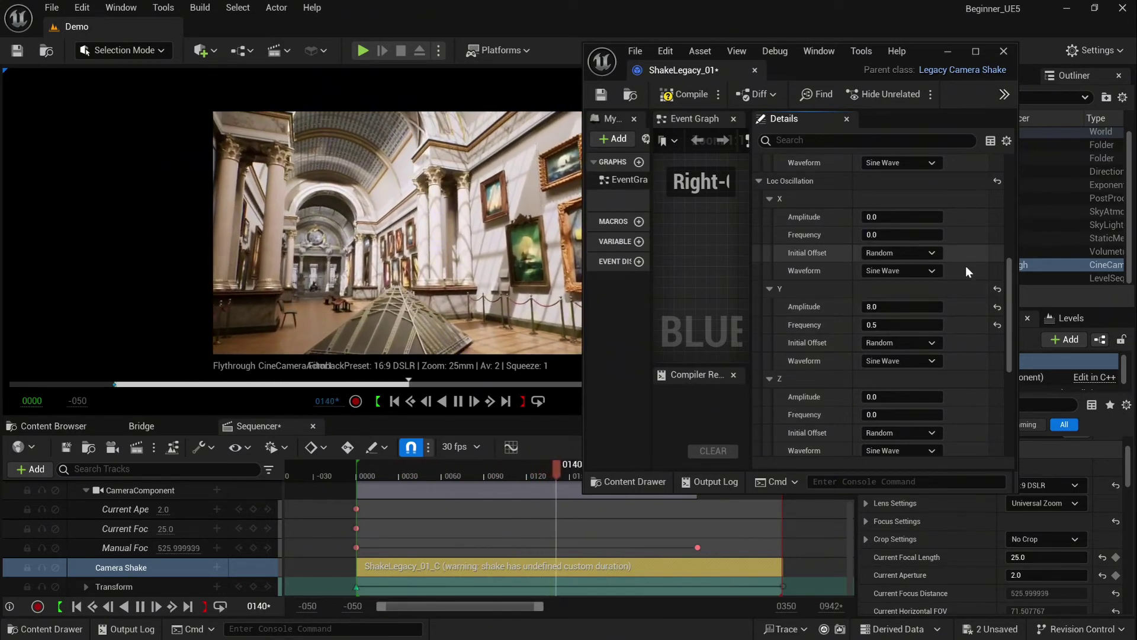
{"action": "scroll", "coordinate": [962, 271], "scroll_direction": "up", "scroll_amount": 10}
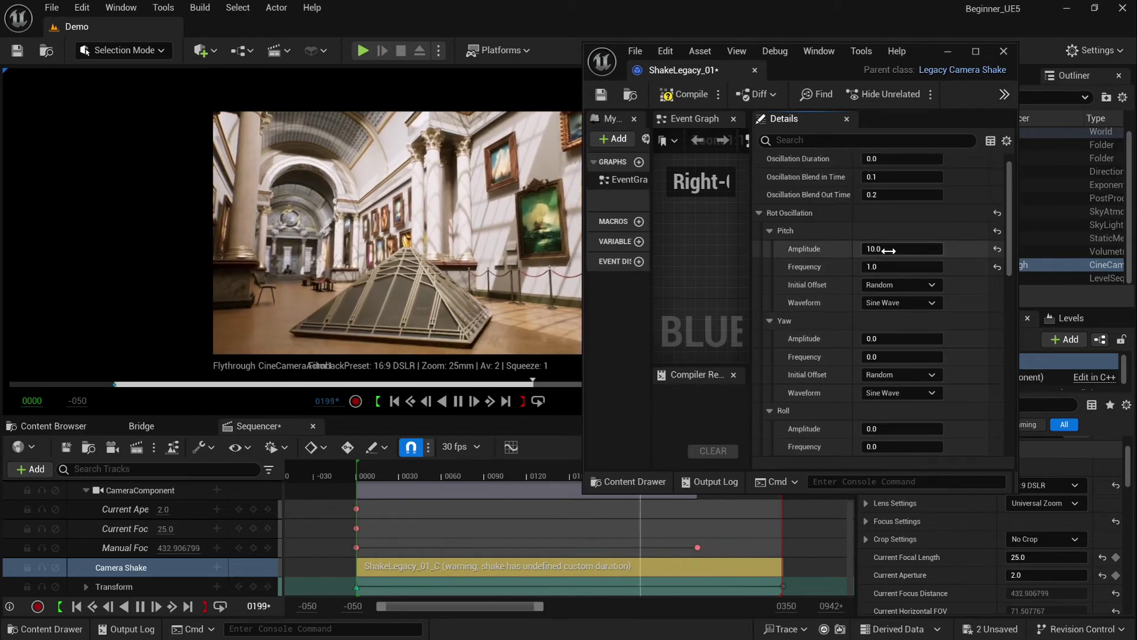
{"action": "left_click", "coordinate": [888, 249]}
{"action": "type", "text": "1"}
{"action": "key", "text": "Return"}
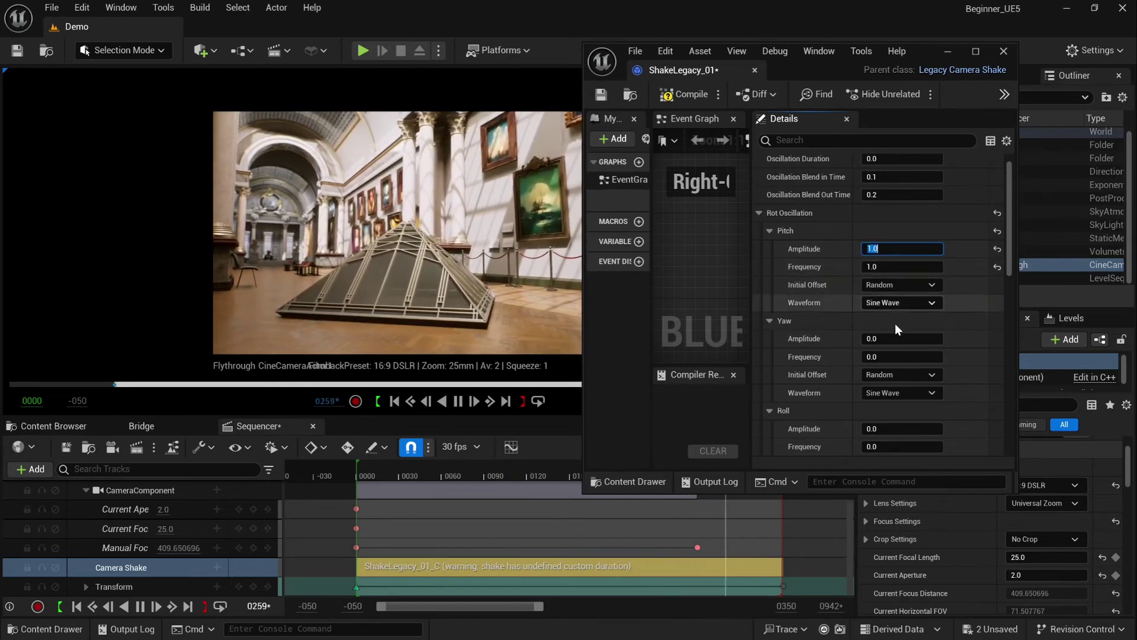
Set roll oscillation to amplitude 5 and frequency 1, then compile and save ShakeLegacy_01
{"action": "left_click", "coordinate": [888, 428]}
{"action": "type", "text": "5"}
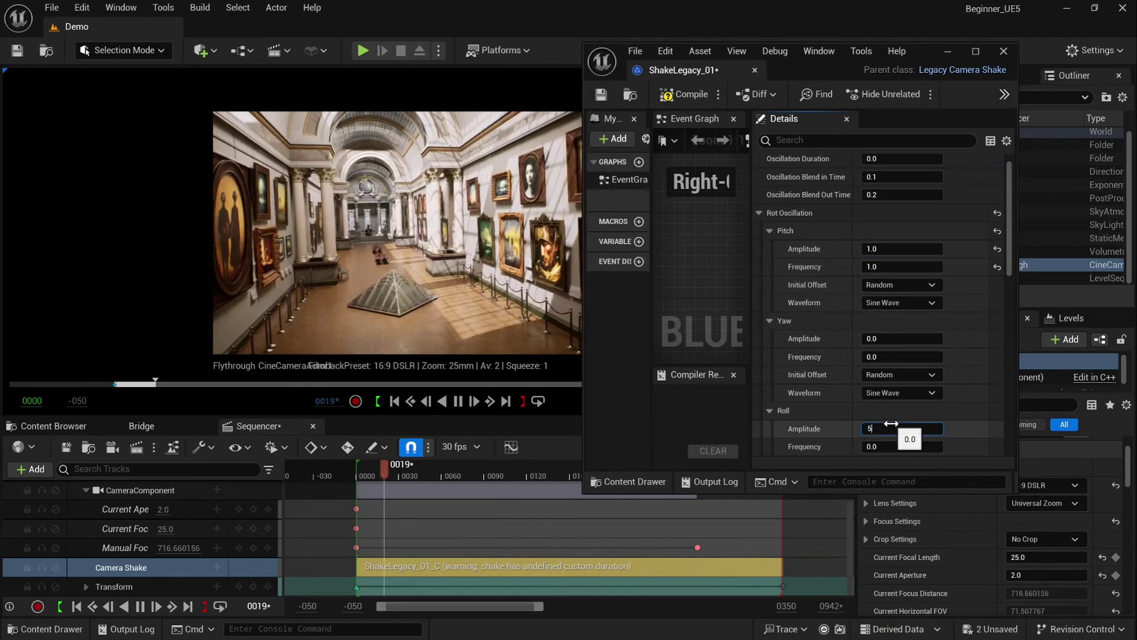
{"action": "key", "text": "Return"}
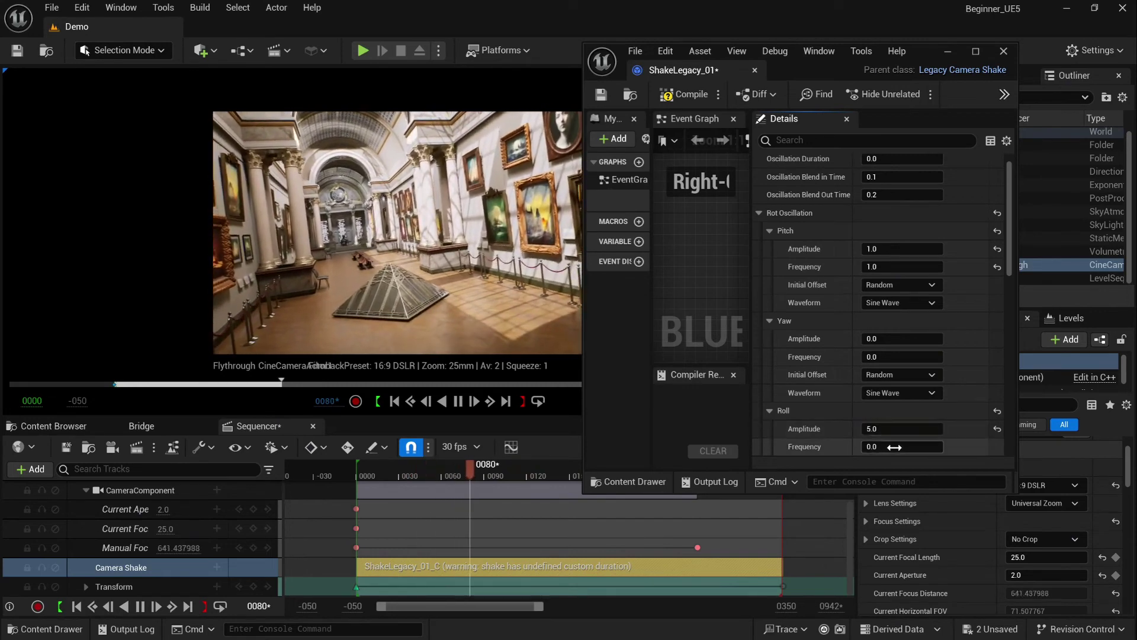
{"action": "left_click", "coordinate": [894, 447]}
{"action": "type", "text": "1"}
{"action": "key", "text": "Return"}
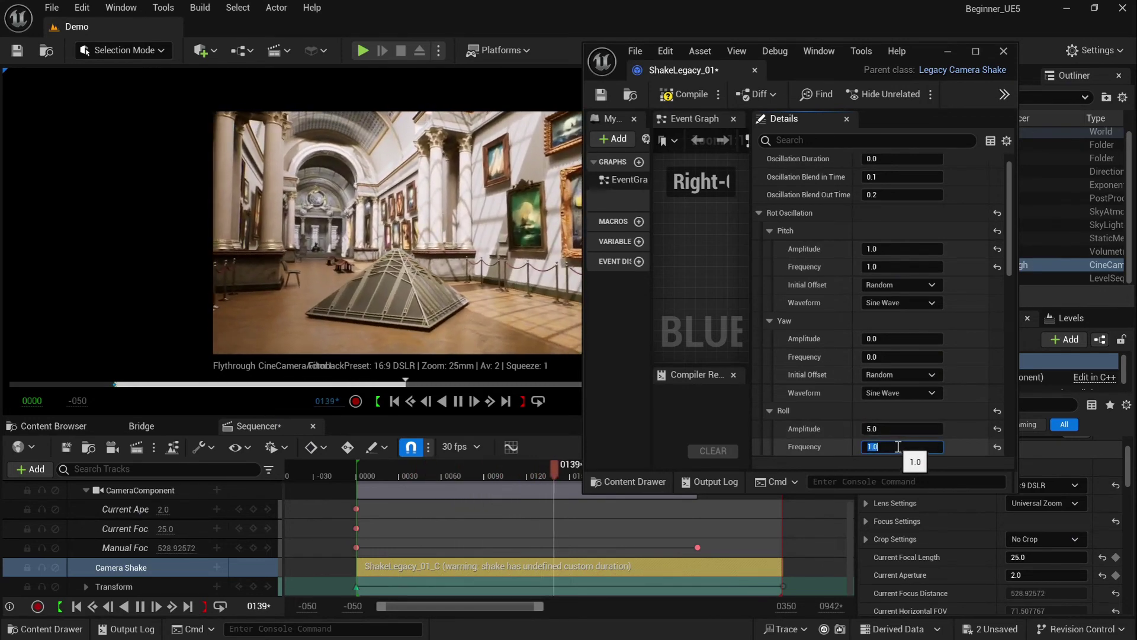
{"action": "left_click", "coordinate": [682, 94]}
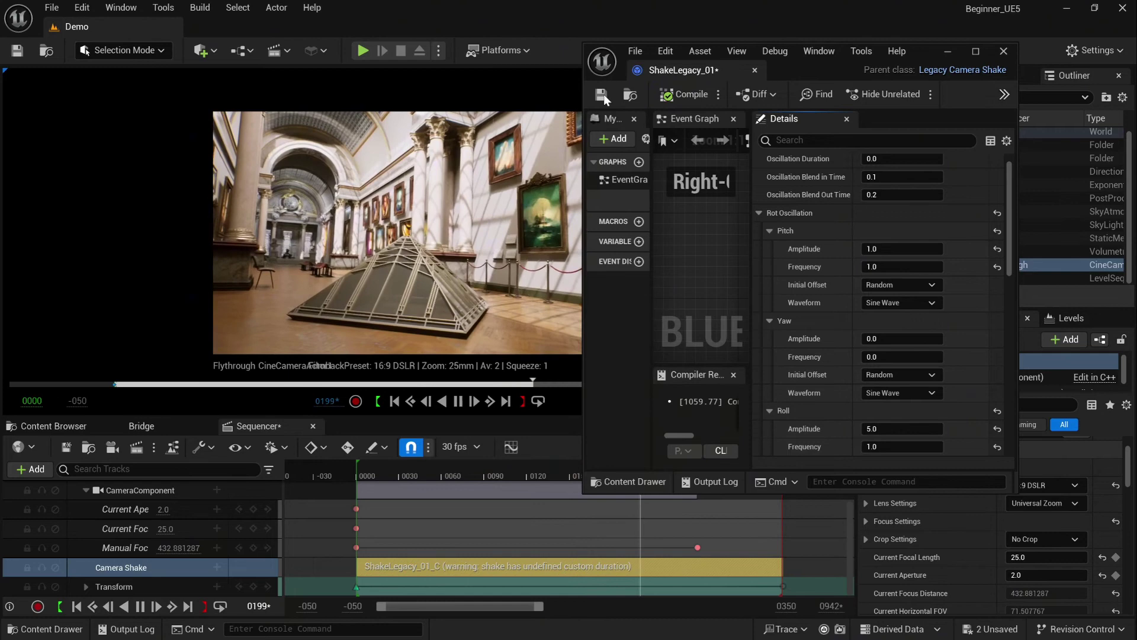
{"action": "left_click", "coordinate": [603, 94]}
Close the ShakeLegacy_01 editor and play the Flythrough from frame 0, pausing near frame 286
{"action": "left_click", "coordinate": [1003, 52]}
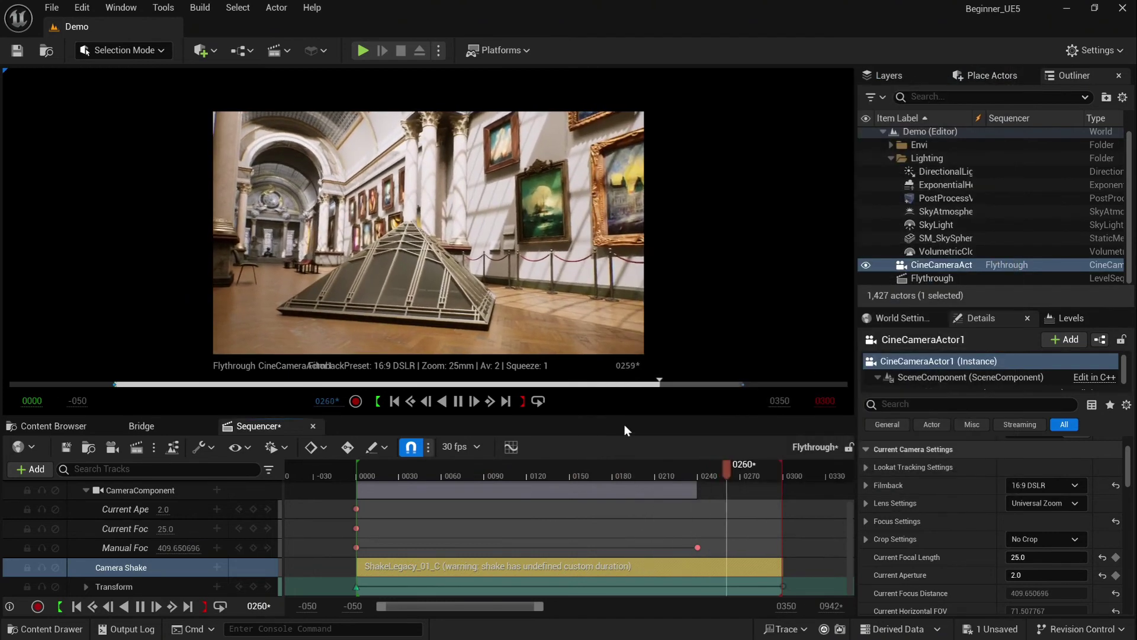
{"action": "left_click", "coordinate": [93, 606]}
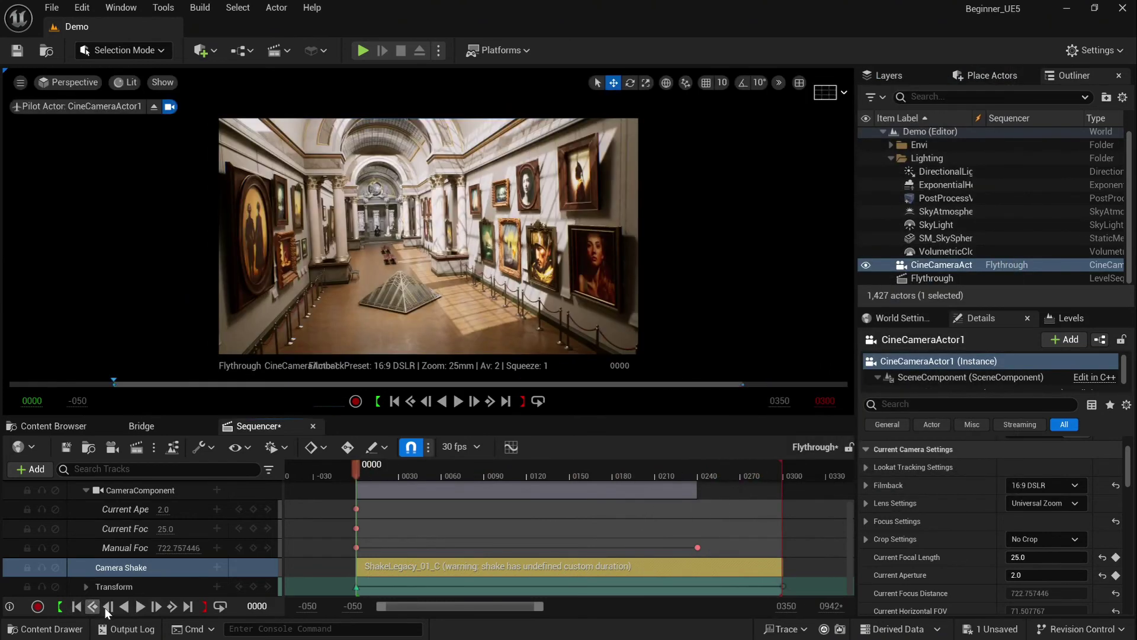
{"action": "left_click", "coordinate": [140, 606]}
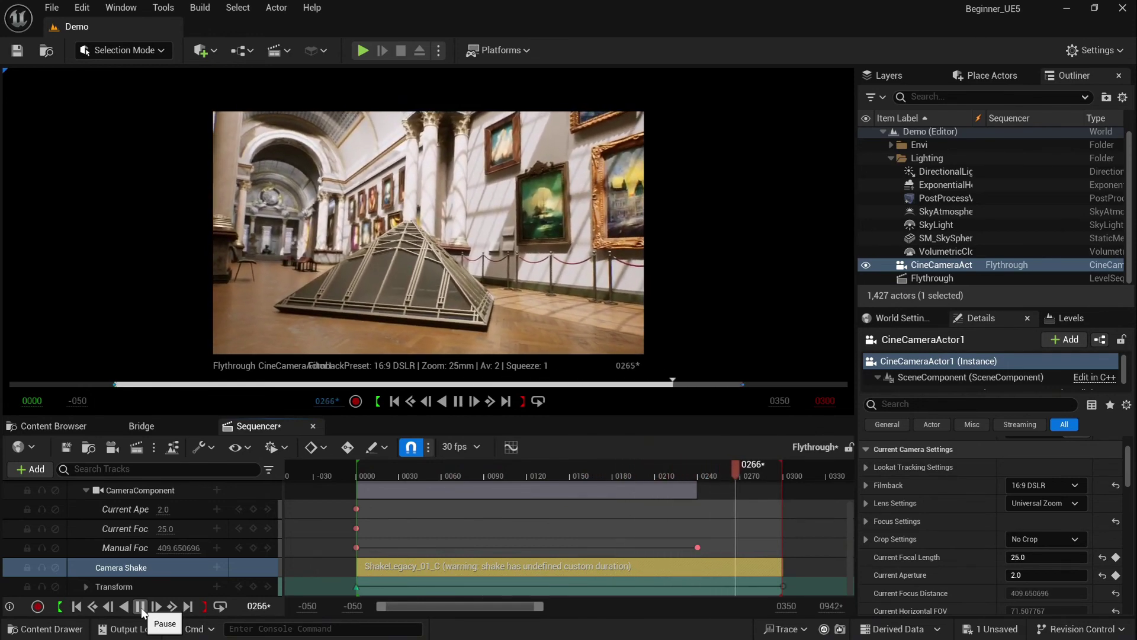
{"action": "left_click", "coordinate": [141, 605]}
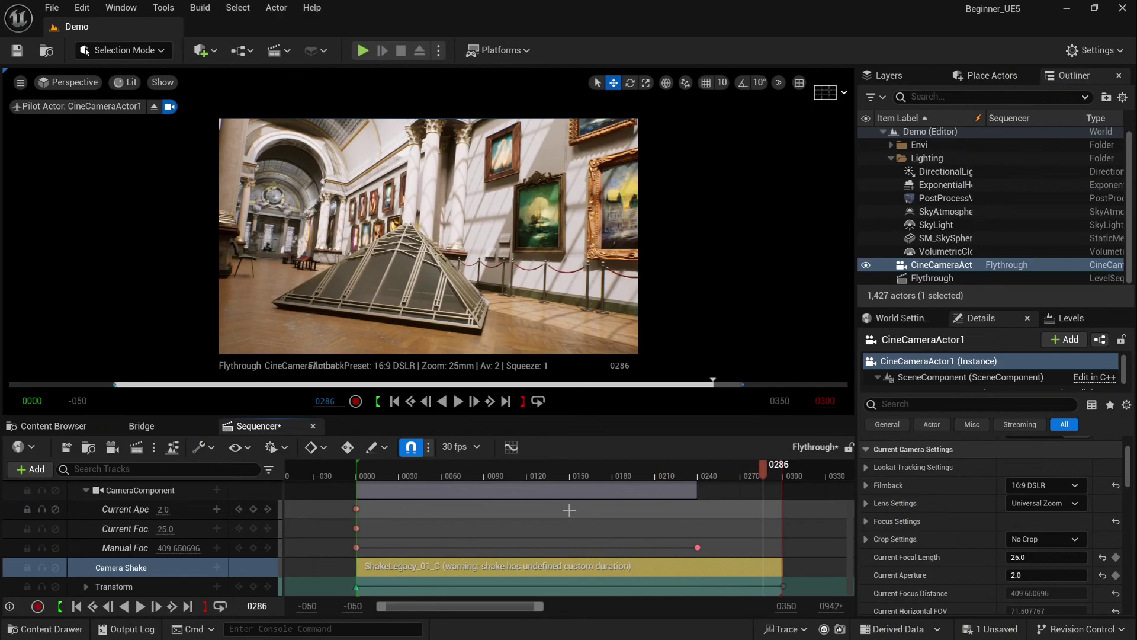